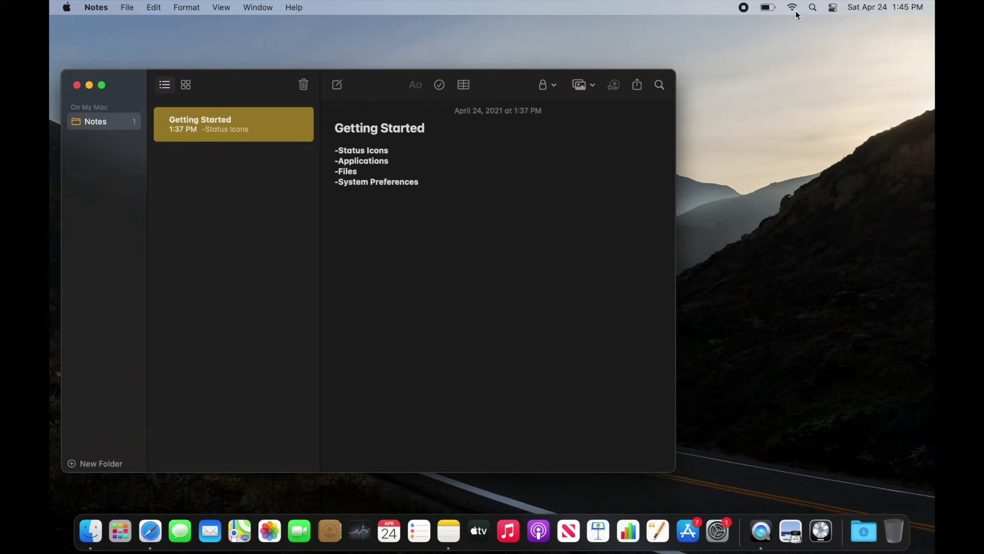
click(813, 8)
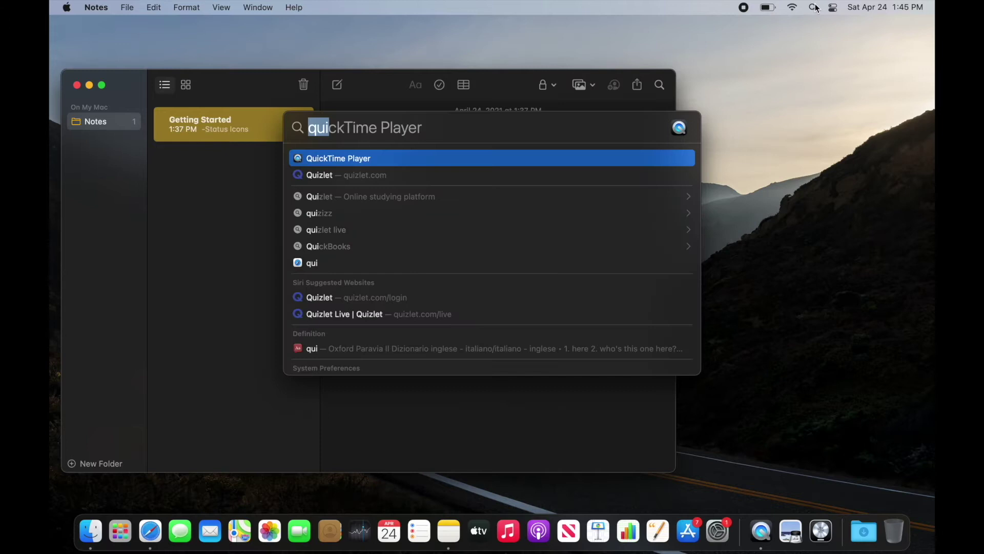
click(814, 8)
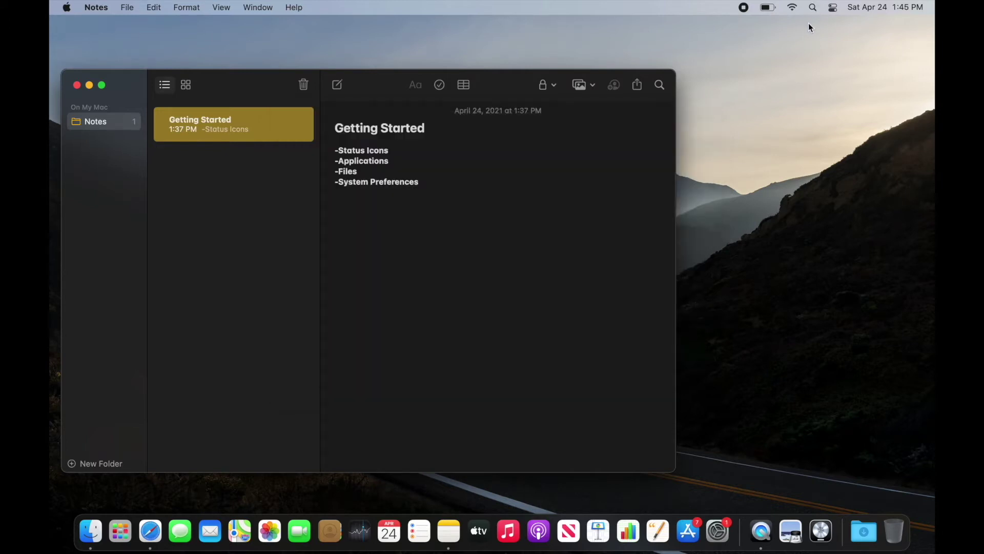
click(833, 8)
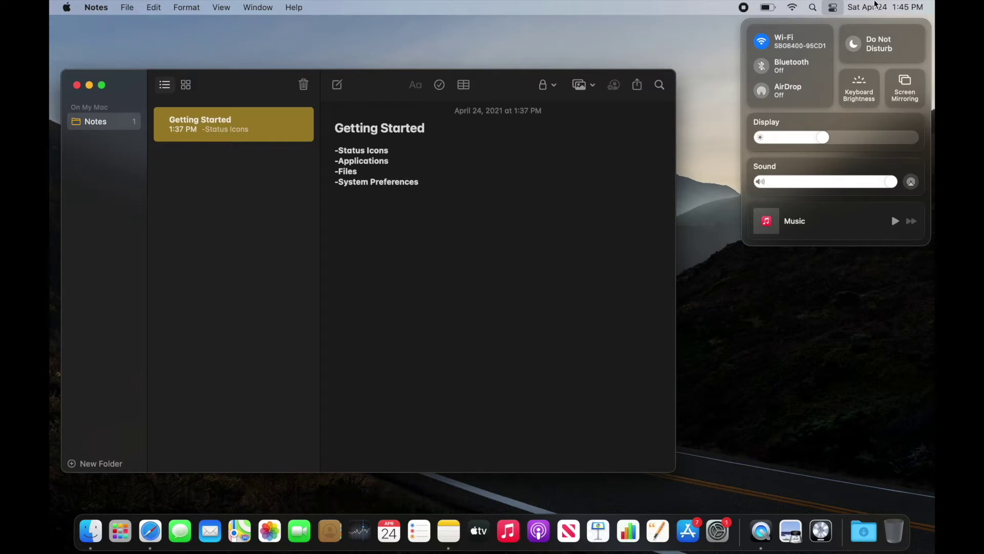
click(833, 7)
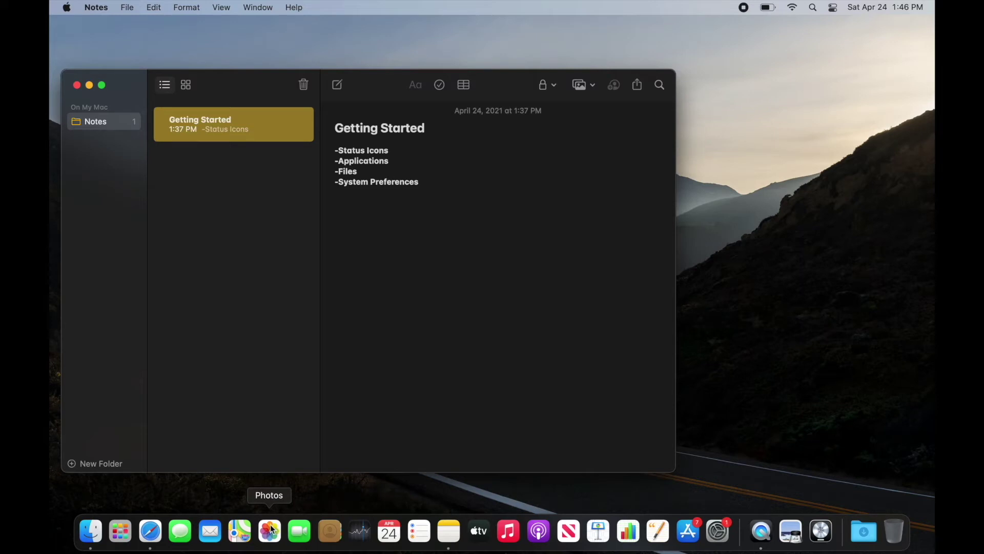
- Drag iMovie from the Launchpad grid into the Dock, then exit back to Notes
click(119, 530)
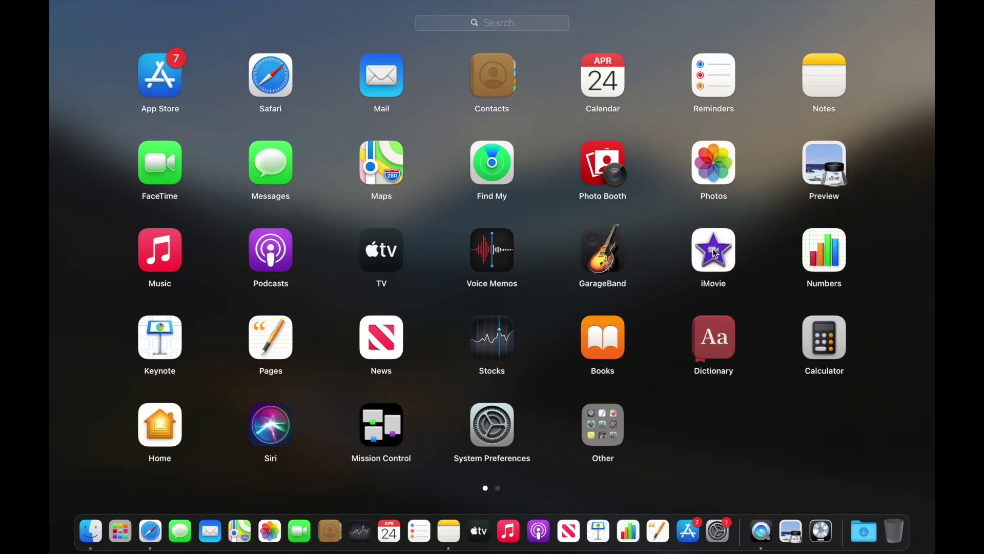
mouse_move(714, 250)
mouse_down()
mouse_move(393, 538)
mouse_move(372, 540)
mouse_up()
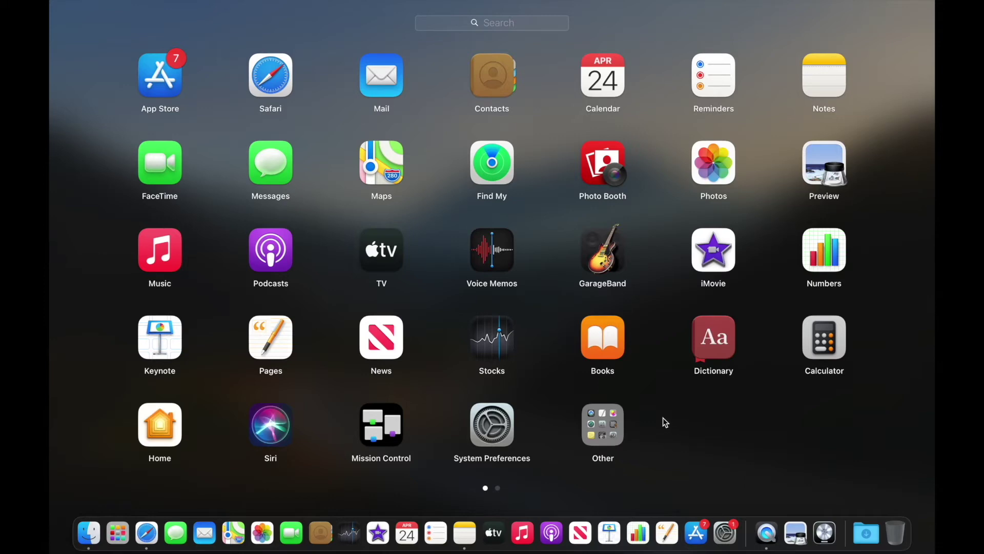
click(661, 403)
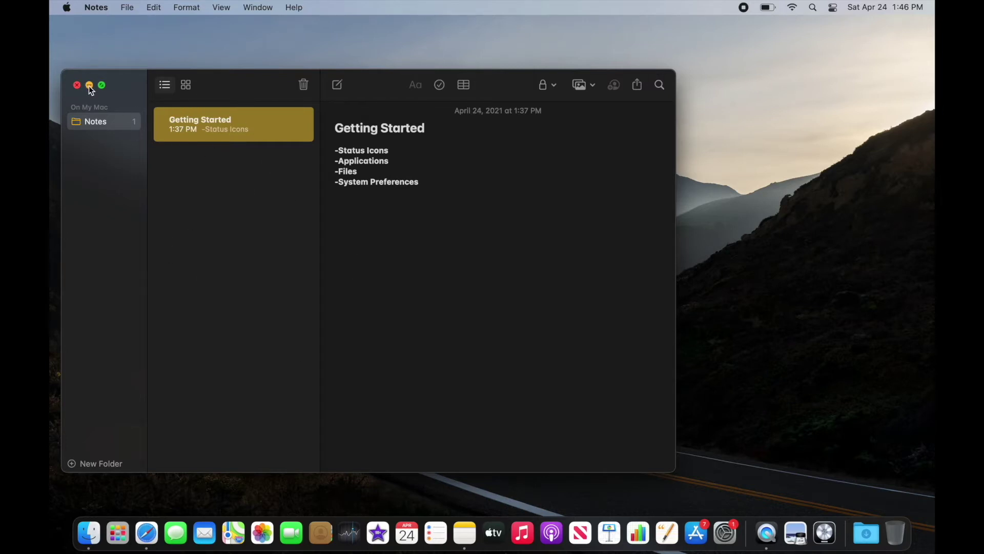
- Minimize the Getting Started note window, restore it from the Dock, and minimize it again
click(88, 86)
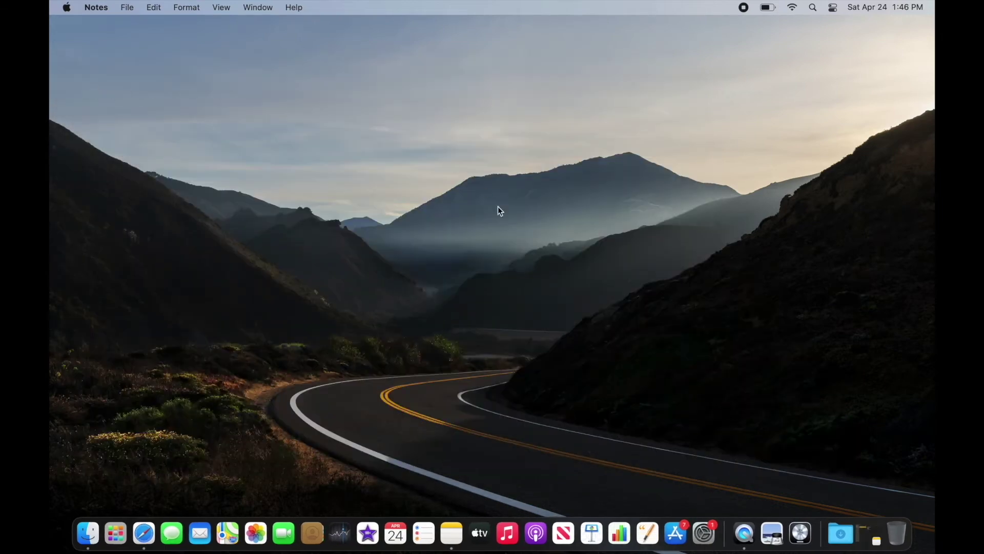
click(864, 534)
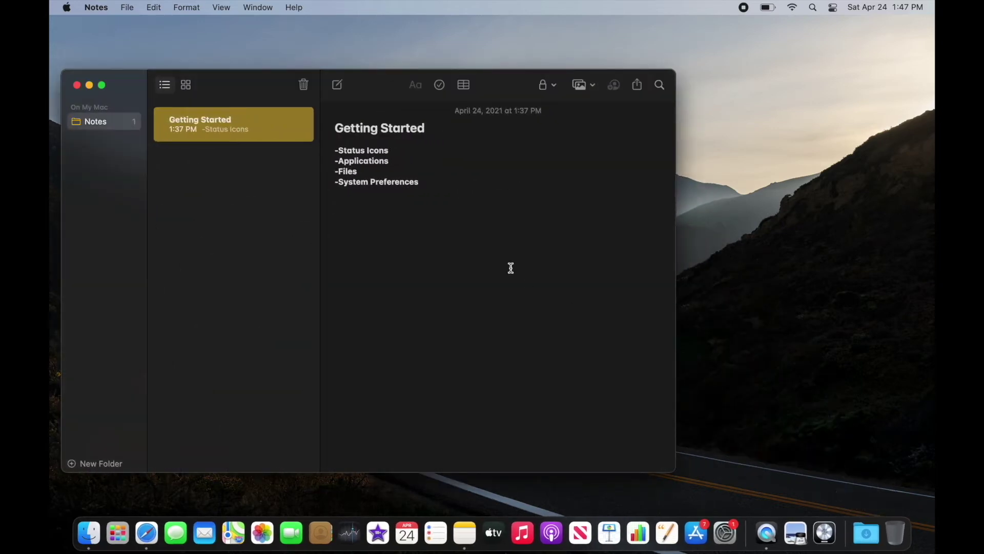
click(89, 85)
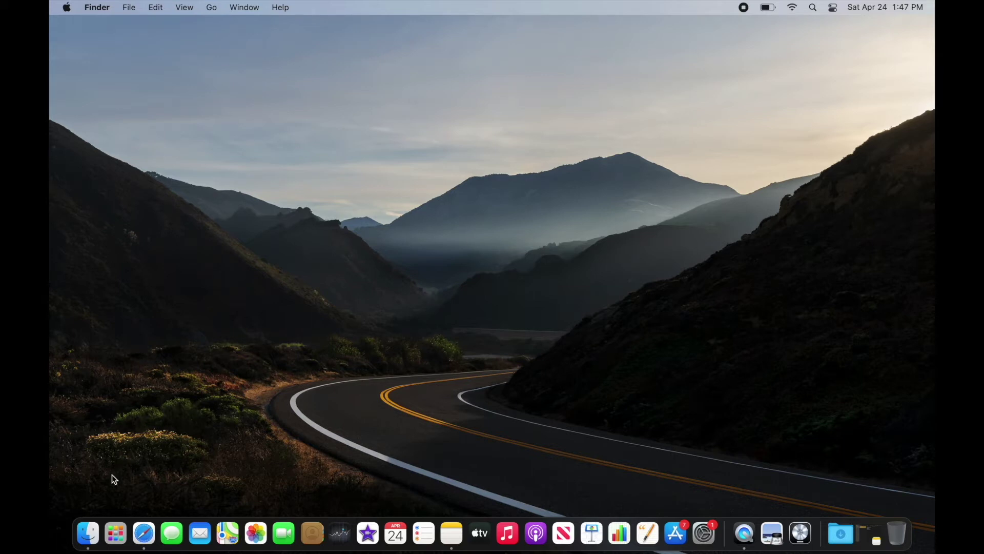
- Open Finder on the Documents folder and create a new folder named 'work'
click(86, 533)
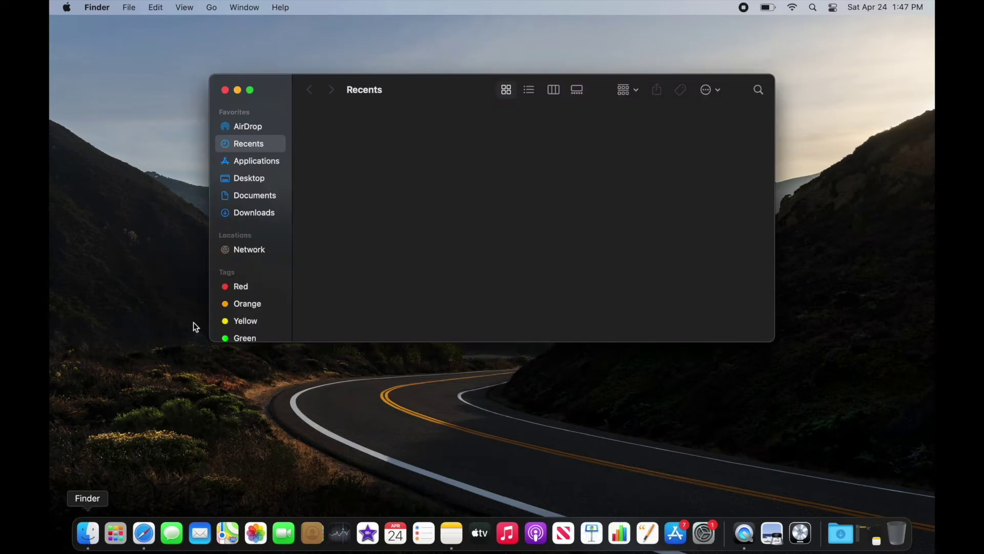
click(248, 162)
click(249, 178)
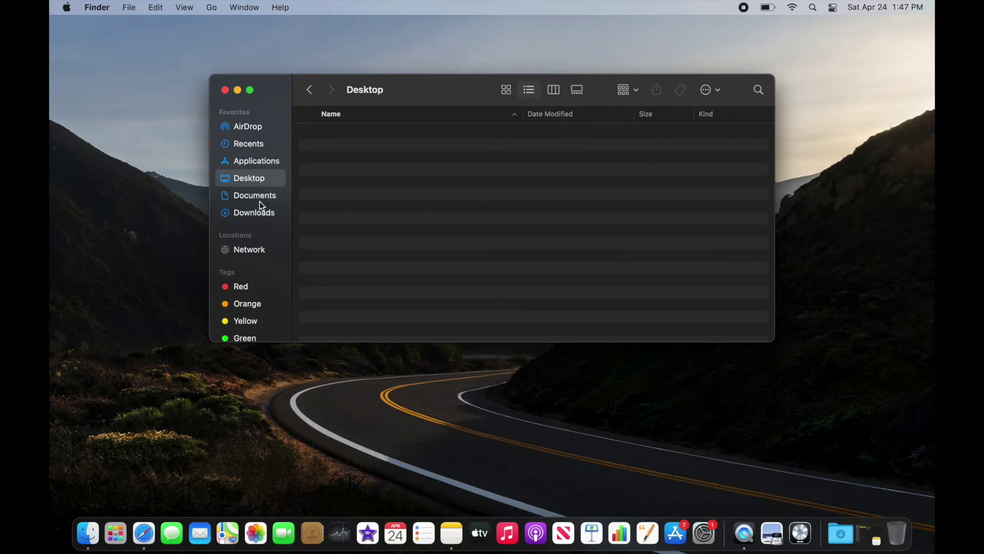
click(255, 195)
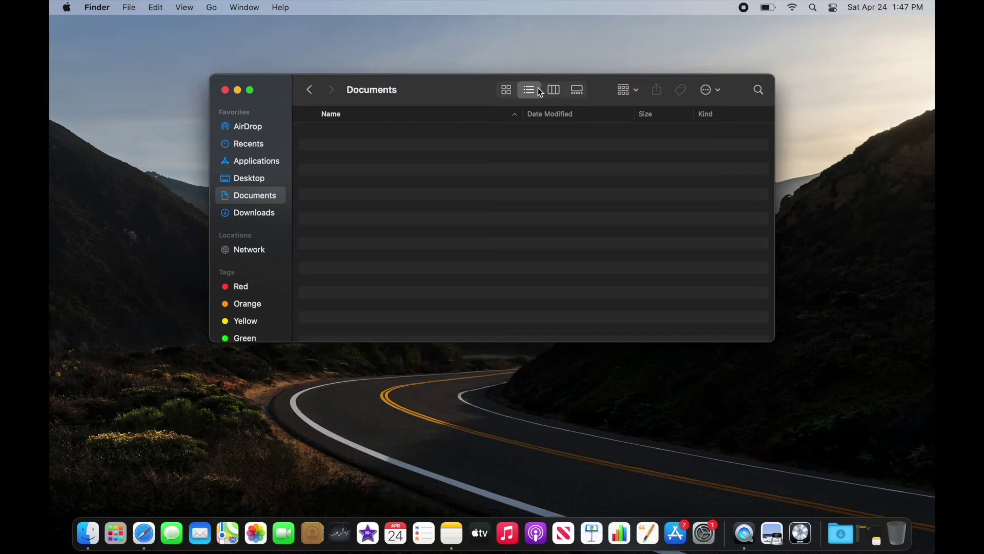
click(723, 91)
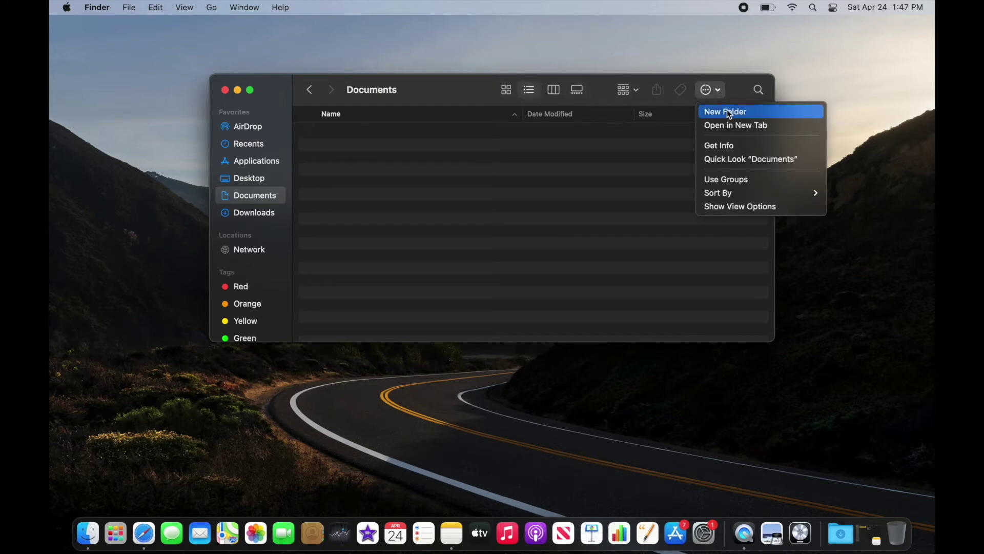
click(726, 112)
text(work)
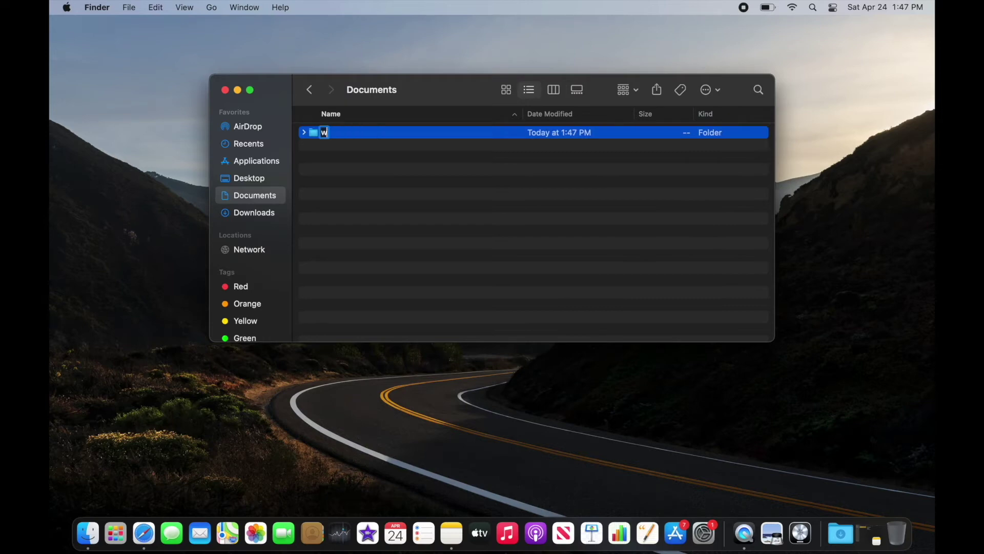
key(Return)
- Cycle Documents through icon, gallery, column and list views, then go back
click(506, 89)
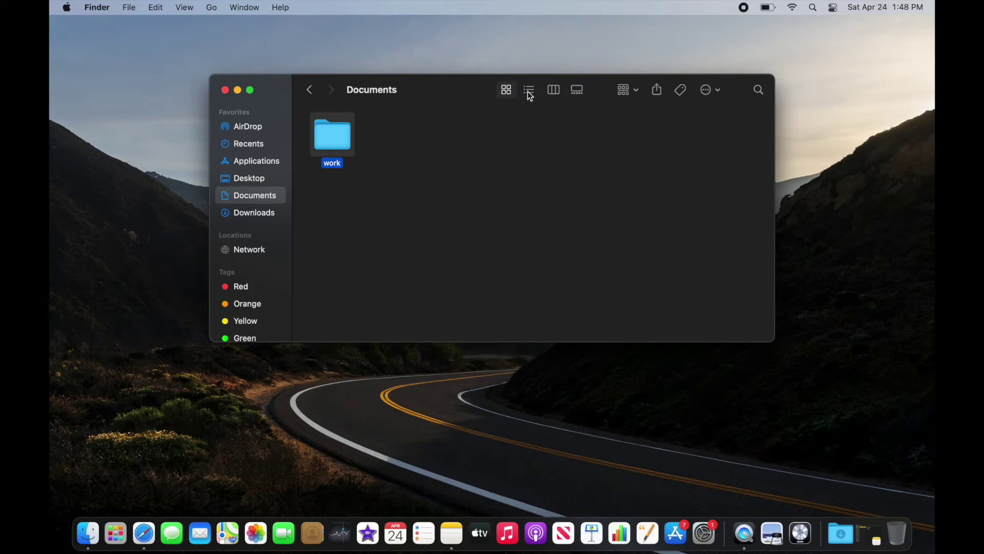
click(576, 89)
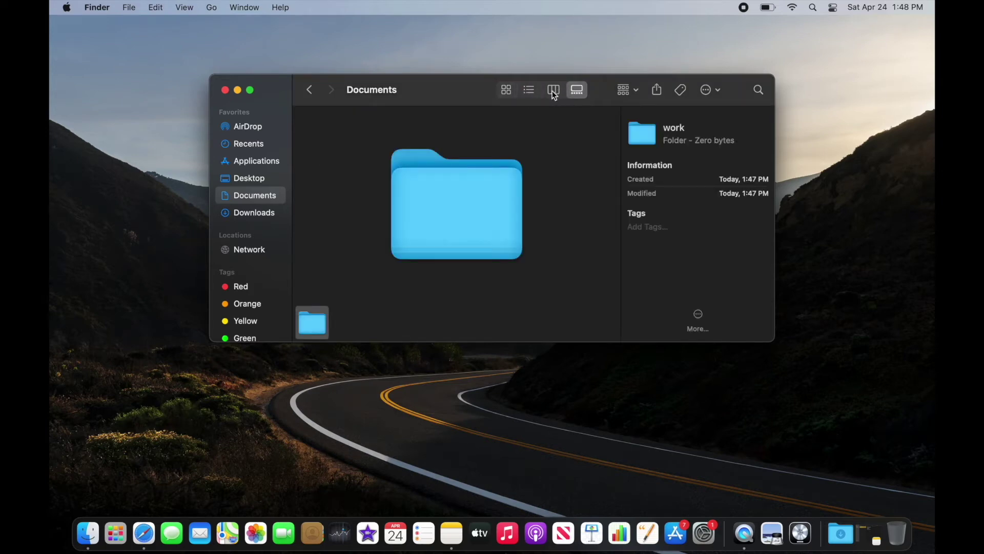
click(553, 90)
click(529, 90)
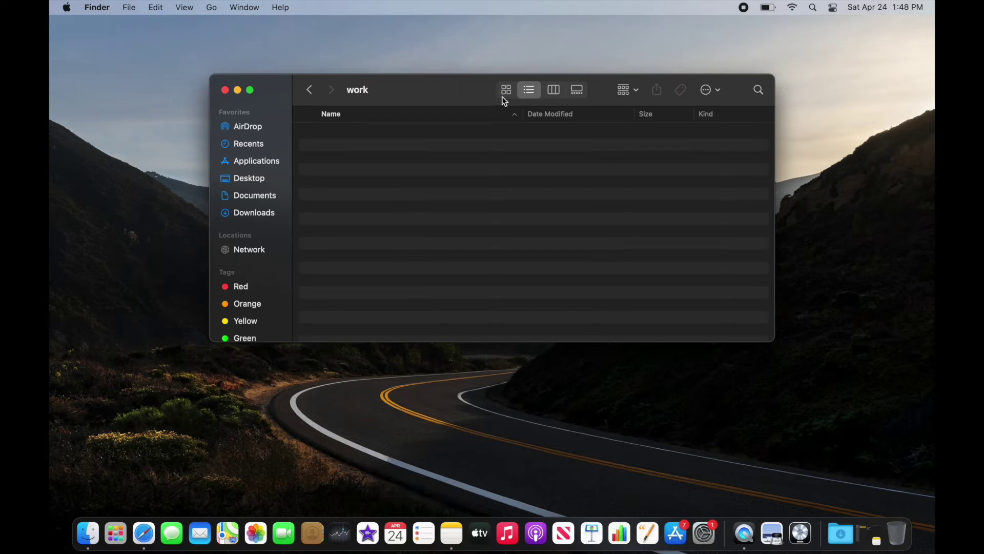
click(506, 89)
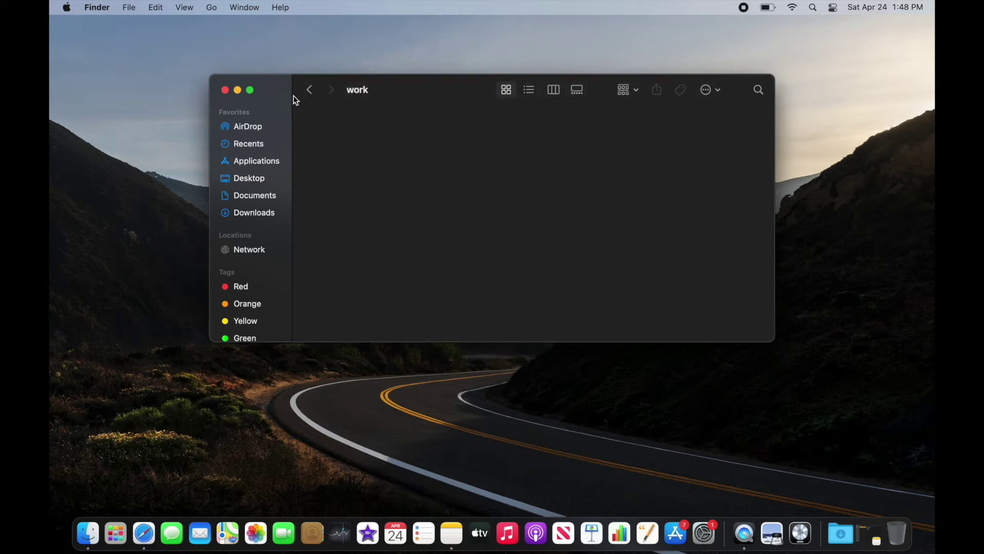
click(310, 91)
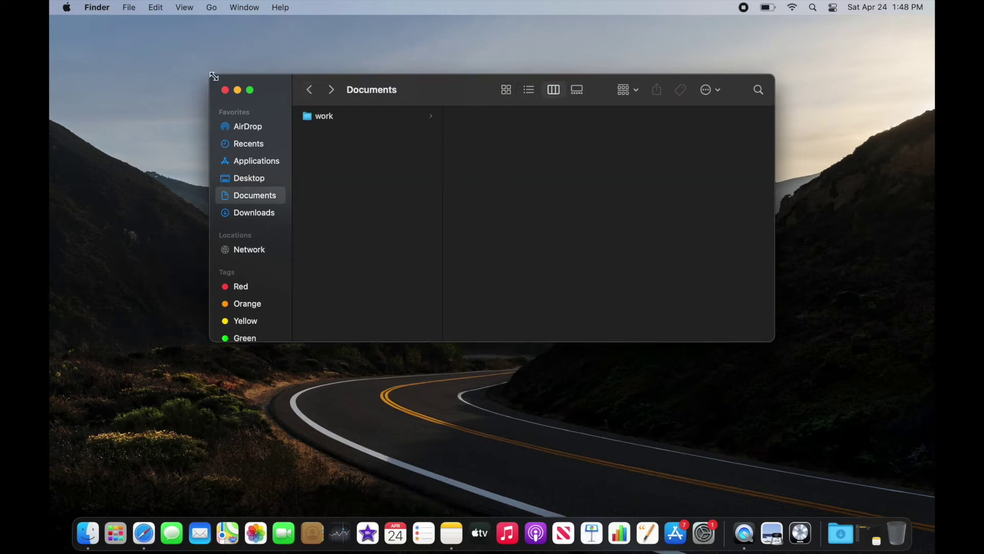
- Show the Path Bar and Status Bar, go back to Desktop, and close the window
click(184, 7)
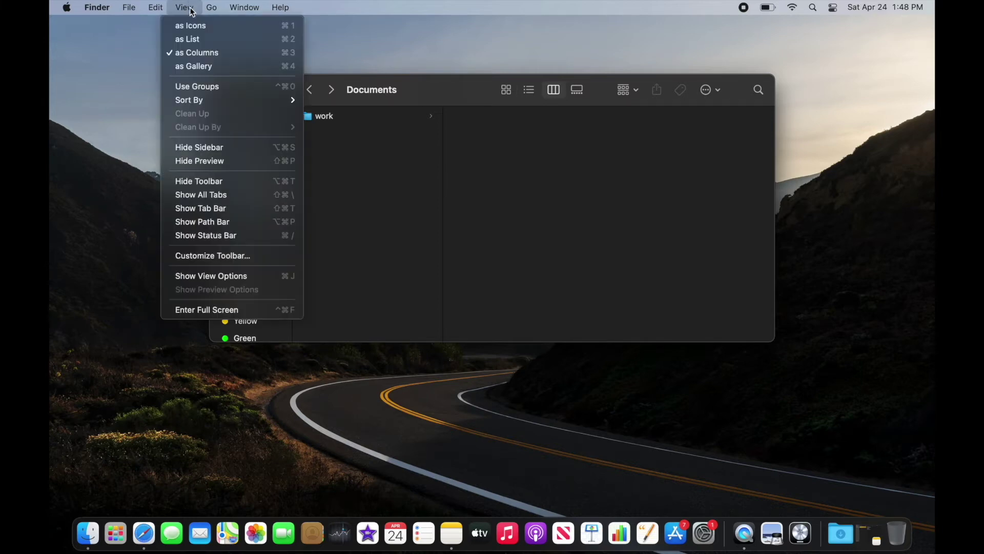
click(283, 221)
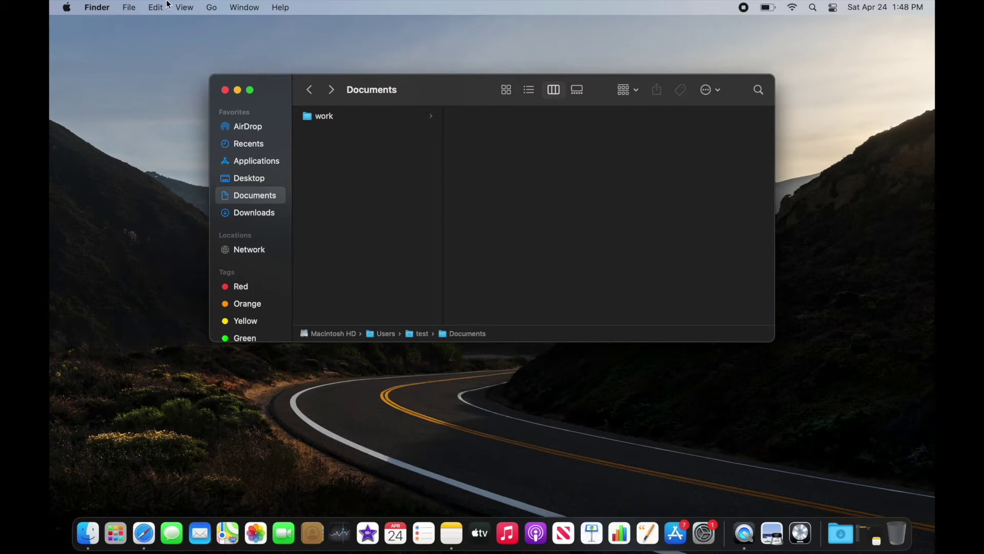
click(184, 8)
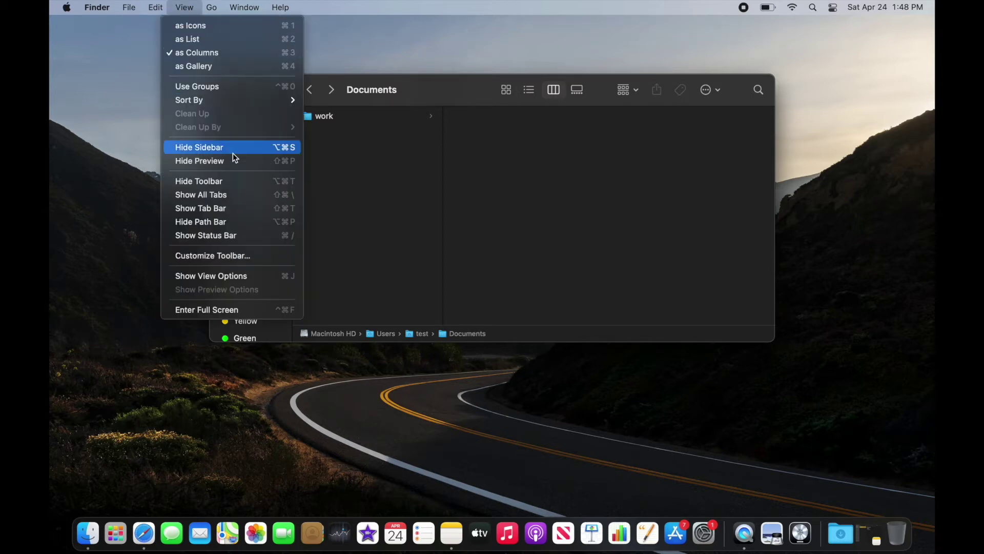
click(261, 235)
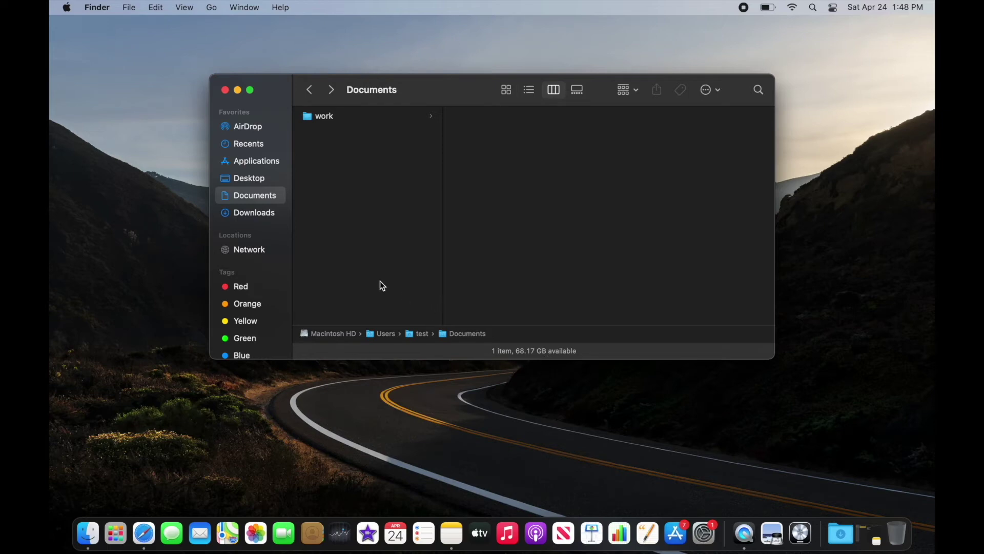
click(309, 89)
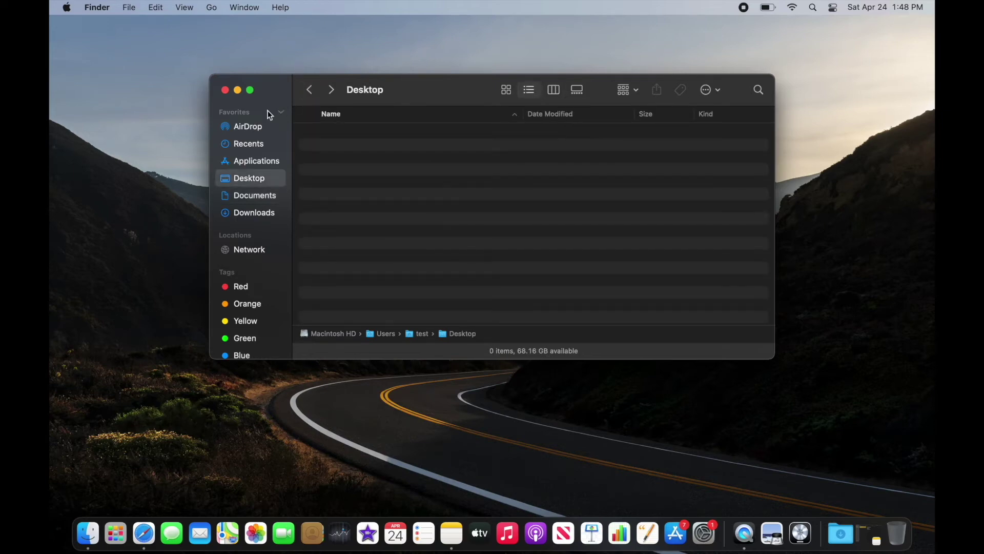
click(226, 89)
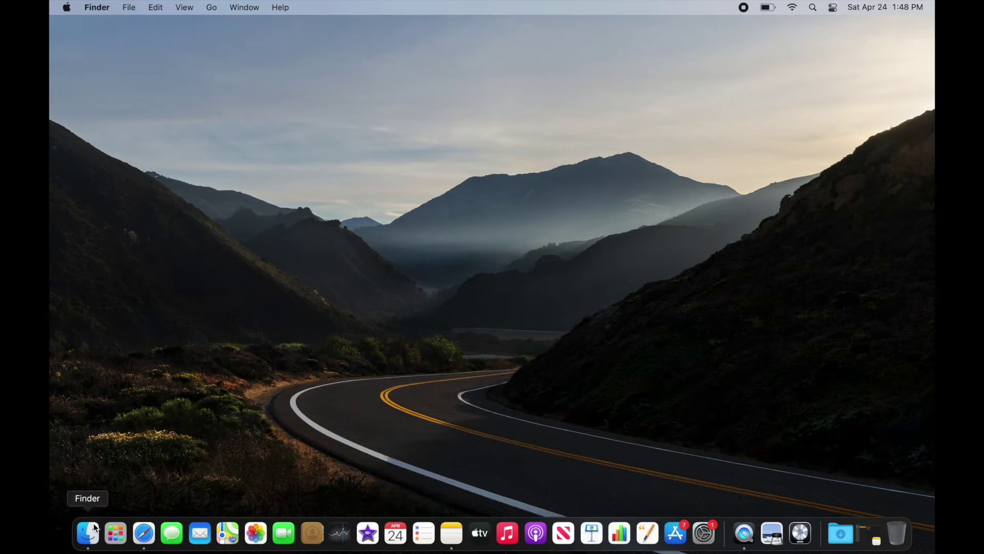
- Reopen Finder on Documents, look through its Action and shortcut menus, then close it
click(88, 539)
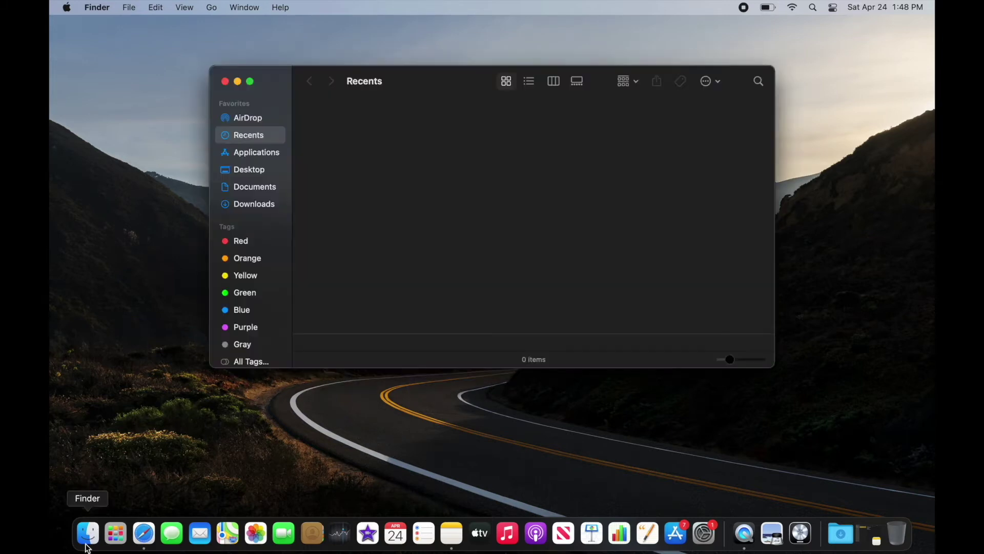
click(247, 188)
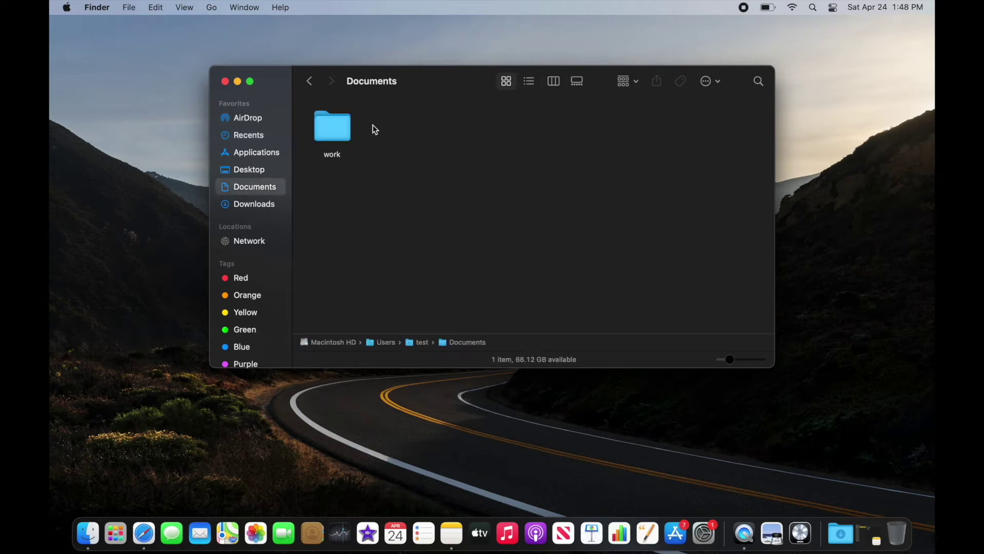
click(711, 82)
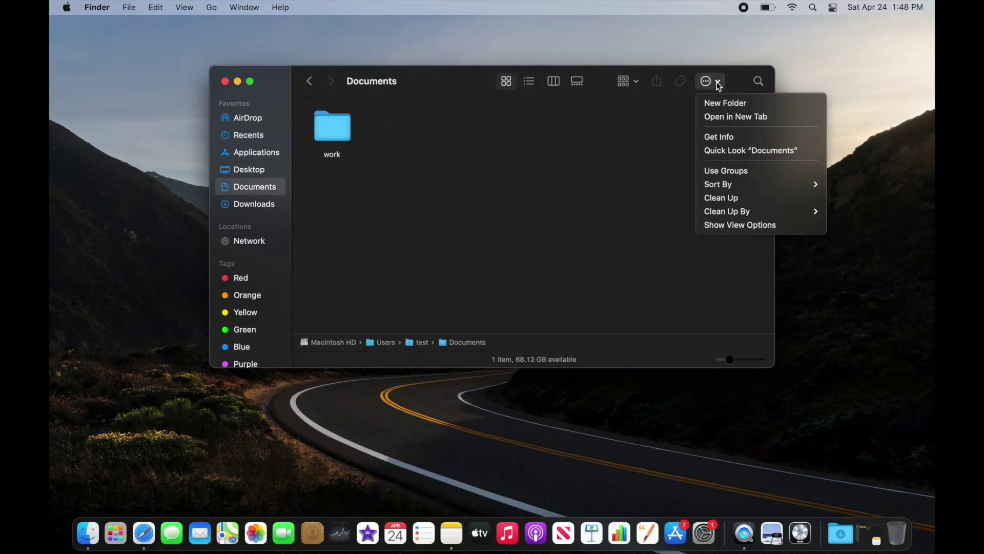
right_click(383, 149)
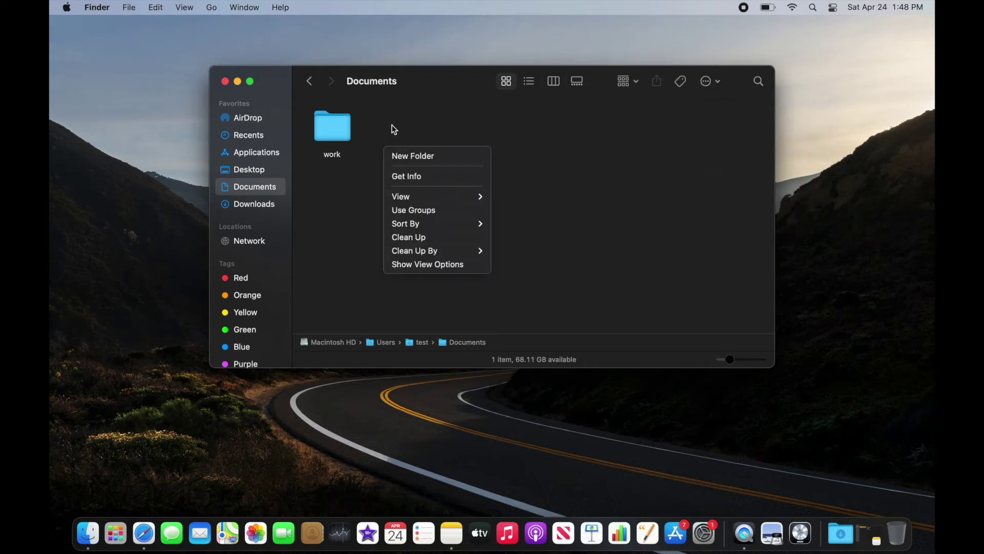
right_click(405, 121)
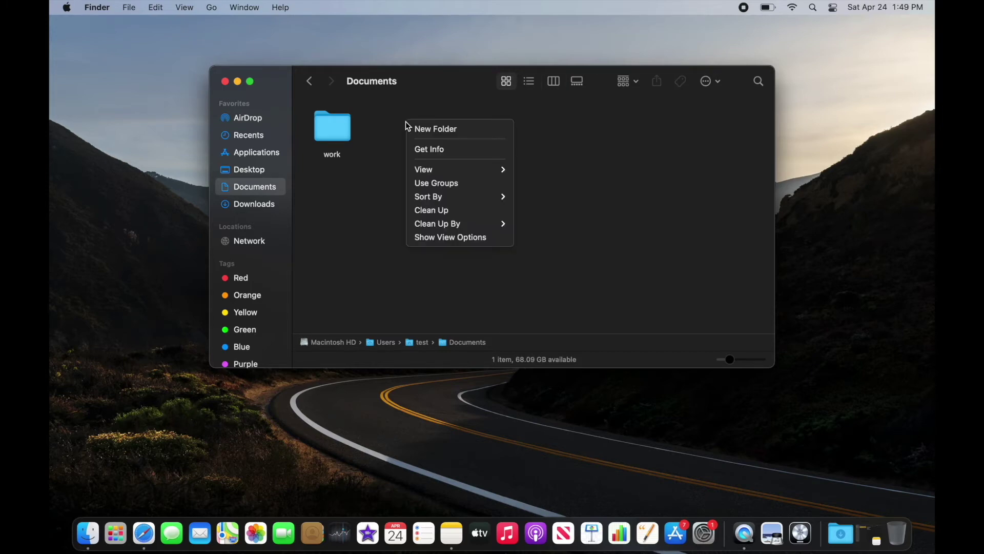
click(374, 264)
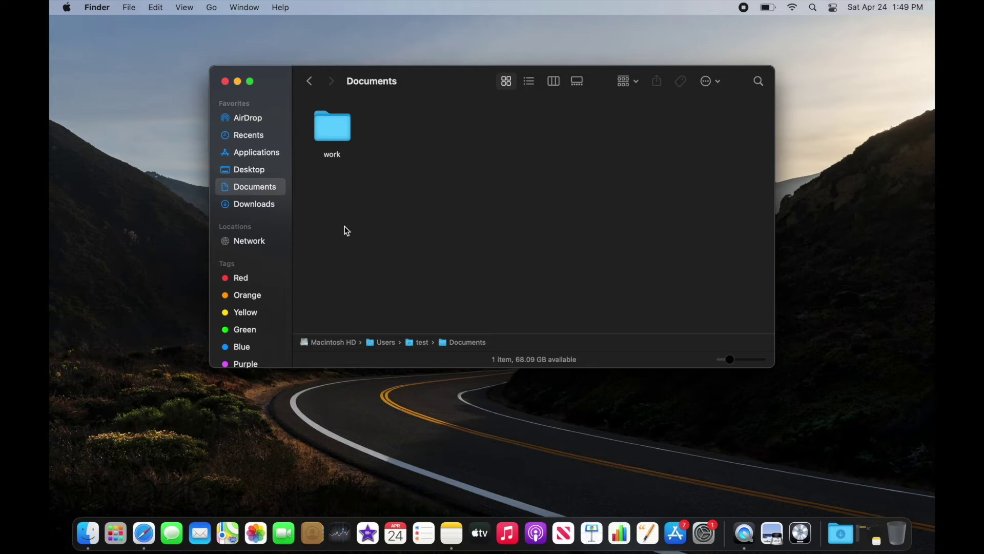
click(225, 81)
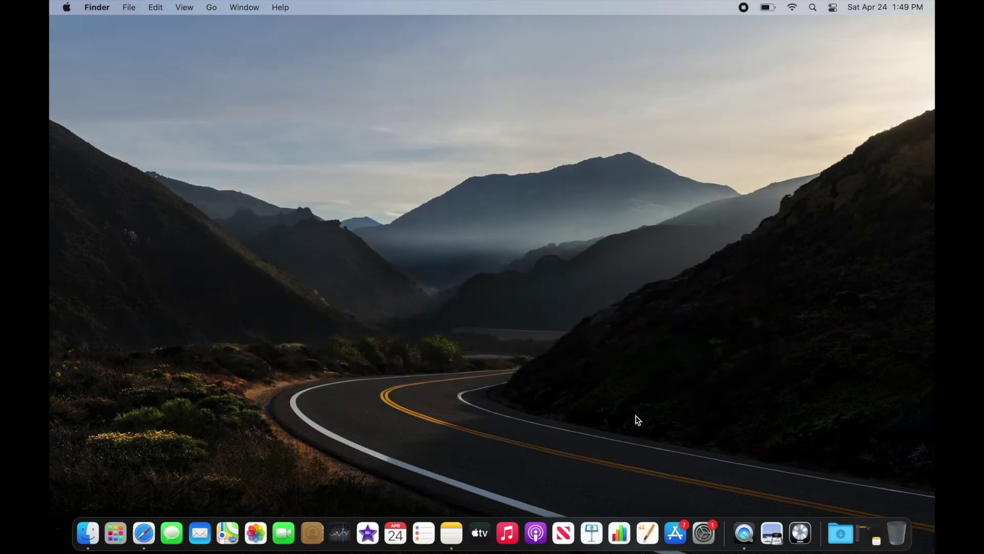
- Launch System Preferences from the Dock, close it, and reopen it from the Apple menu
click(704, 532)
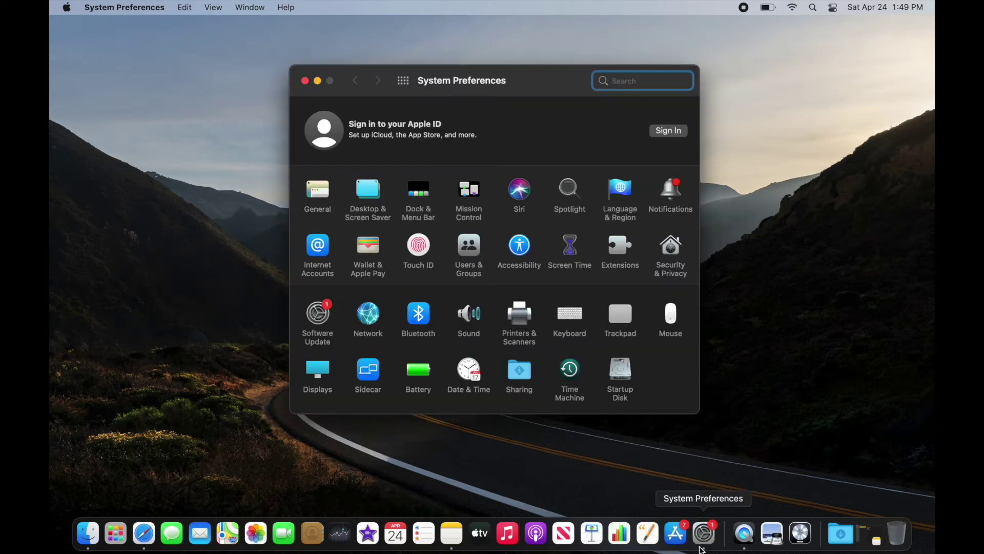
click(304, 80)
click(67, 7)
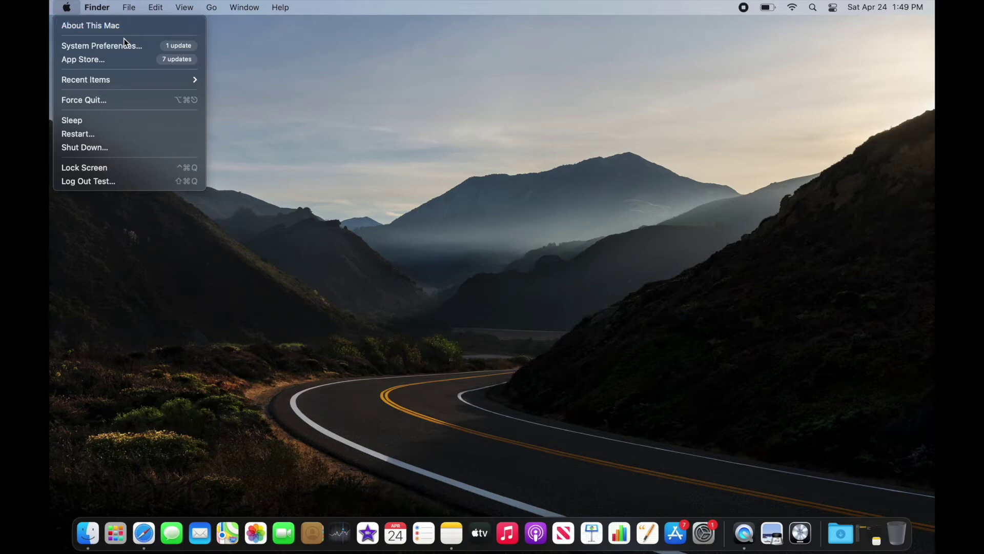
click(131, 48)
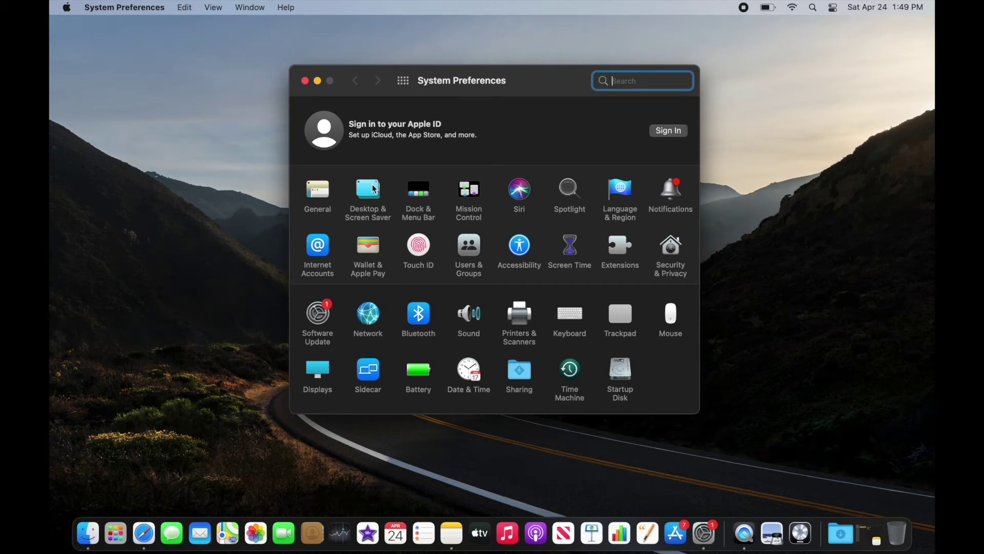
- In General, try Light then Dark appearance, keep Blue highlight, and return to all panes
click(310, 191)
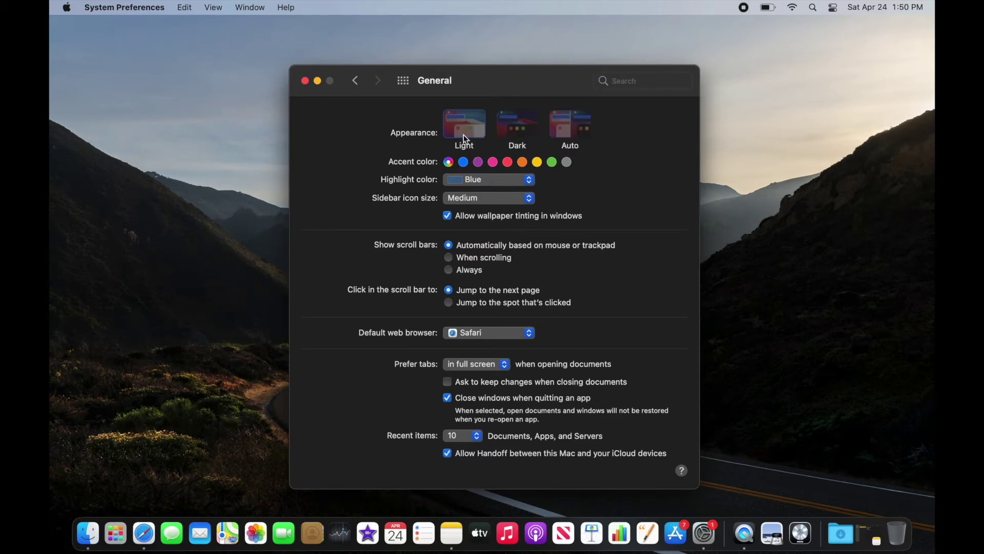
click(463, 134)
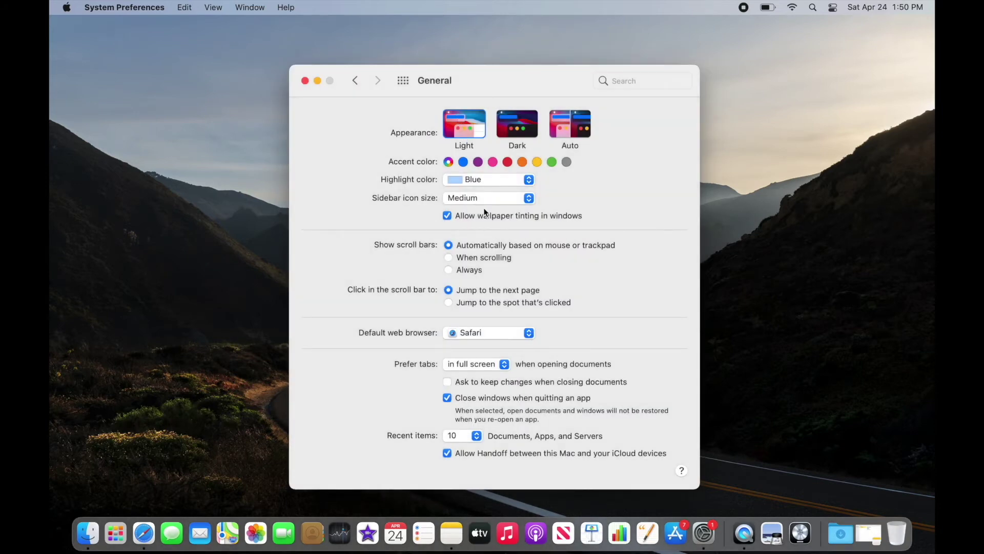
click(509, 116)
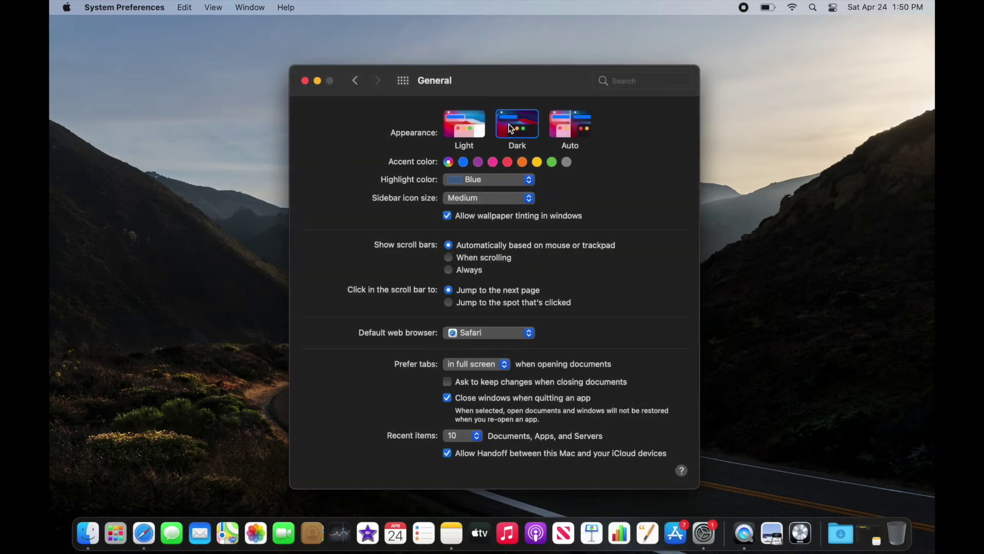
click(511, 179)
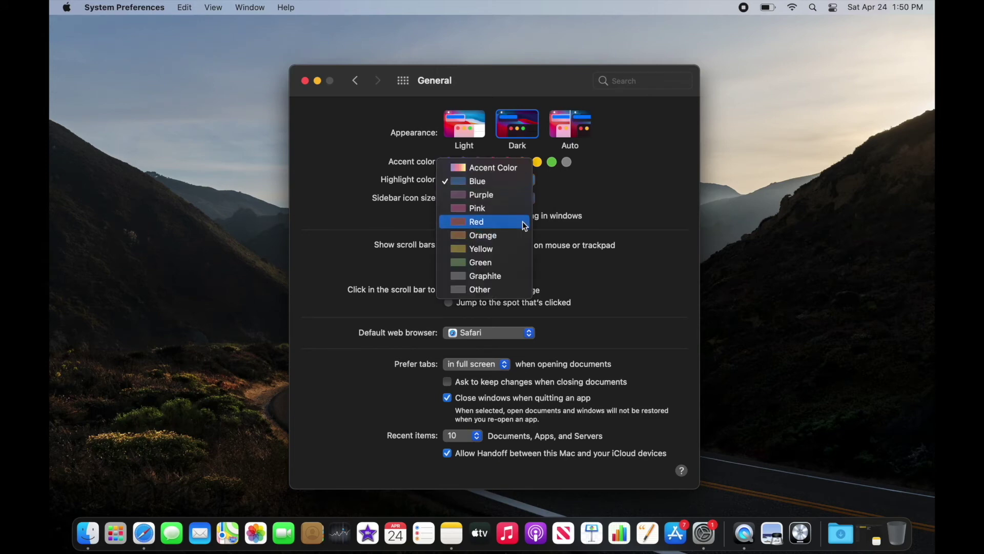
click(608, 202)
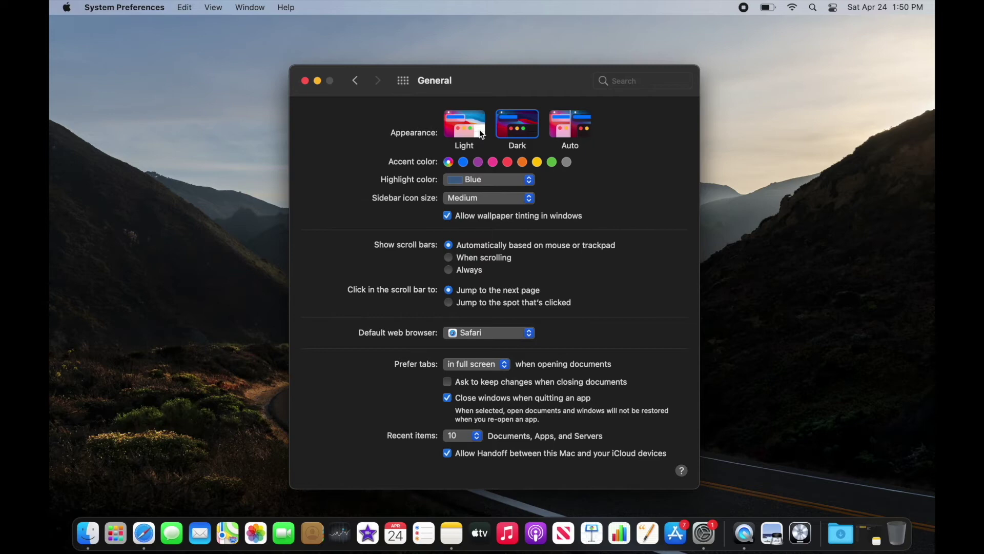
click(358, 81)
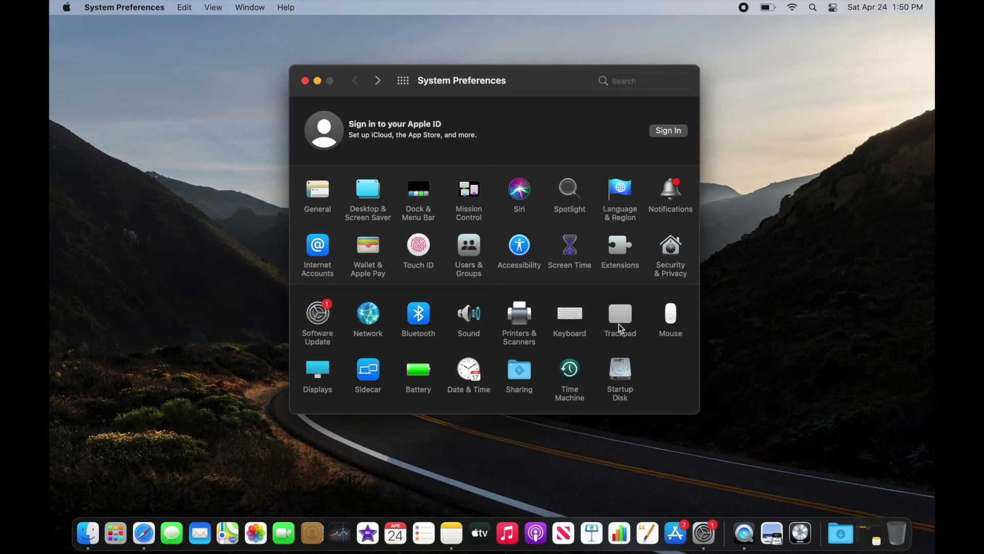
- In Trackpad settings, turn Tap to click off and back on
click(622, 316)
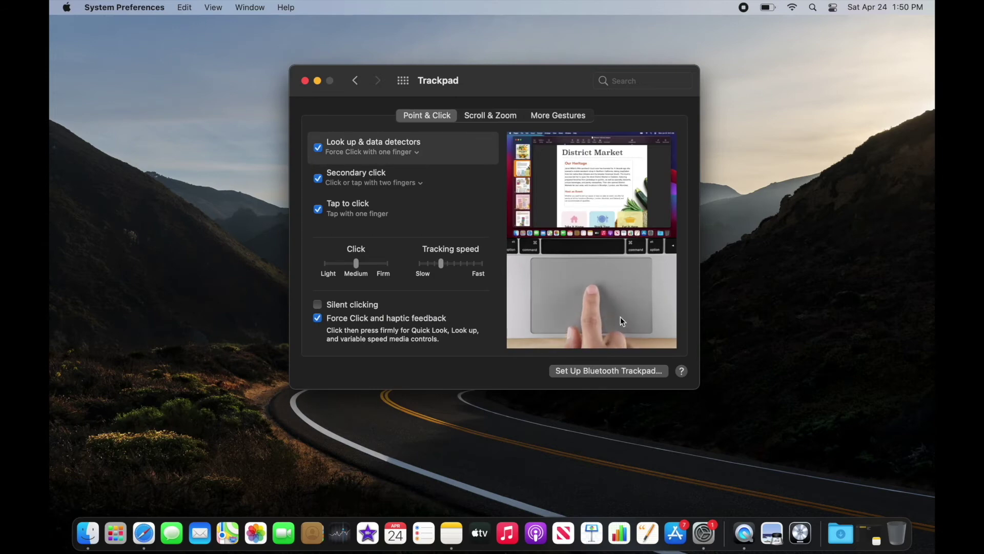
click(318, 209)
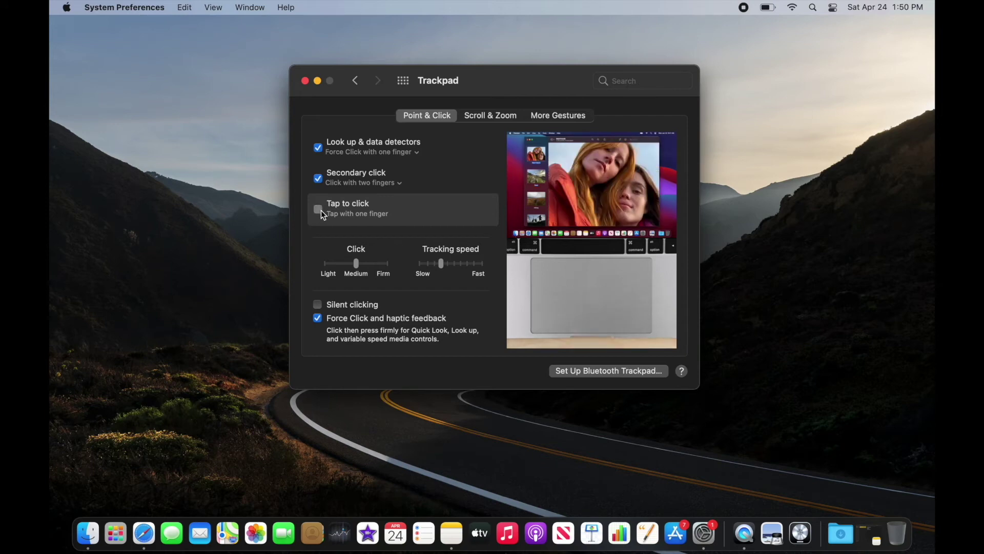
click(318, 209)
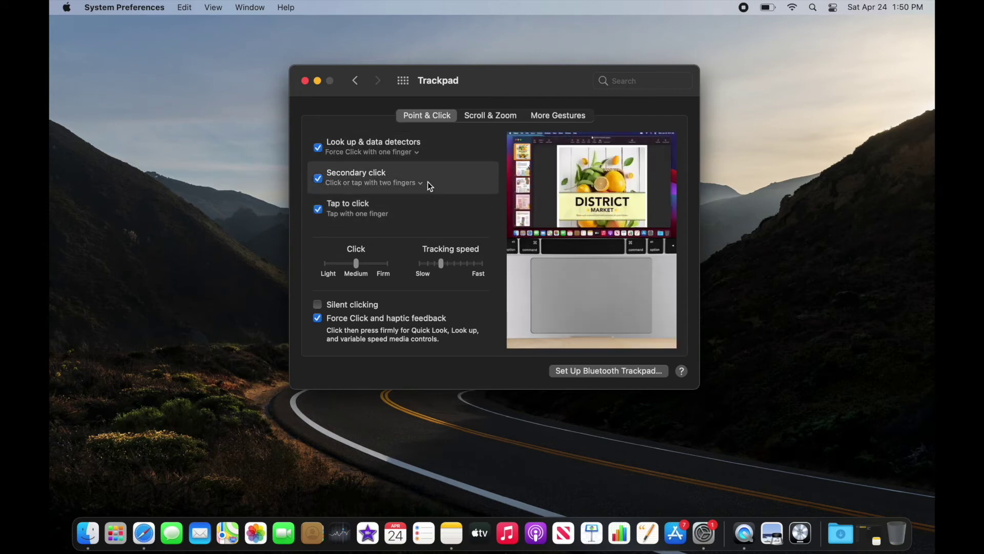
- Browse the Scroll & Zoom and More Gestures tabs, then close System Preferences
click(482, 117)
click(554, 116)
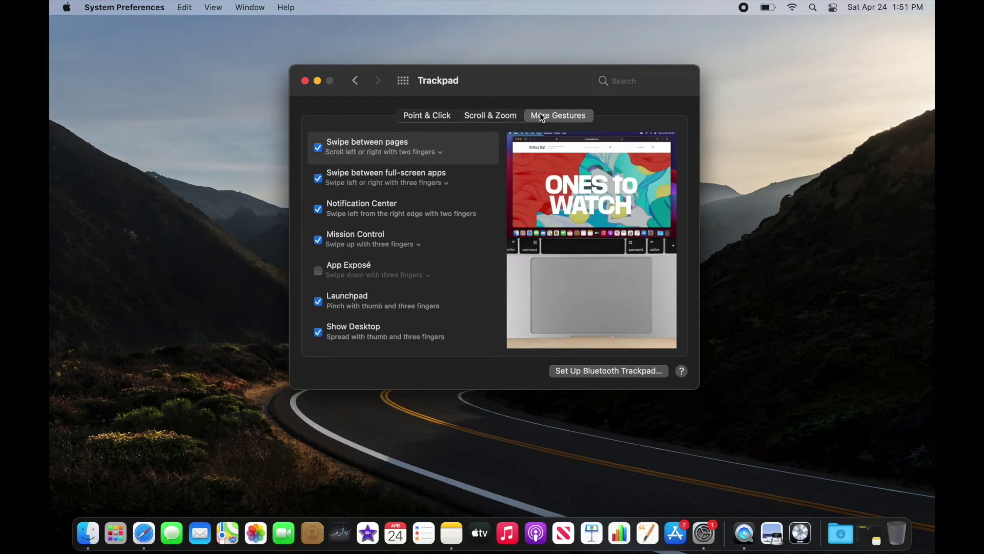
click(425, 115)
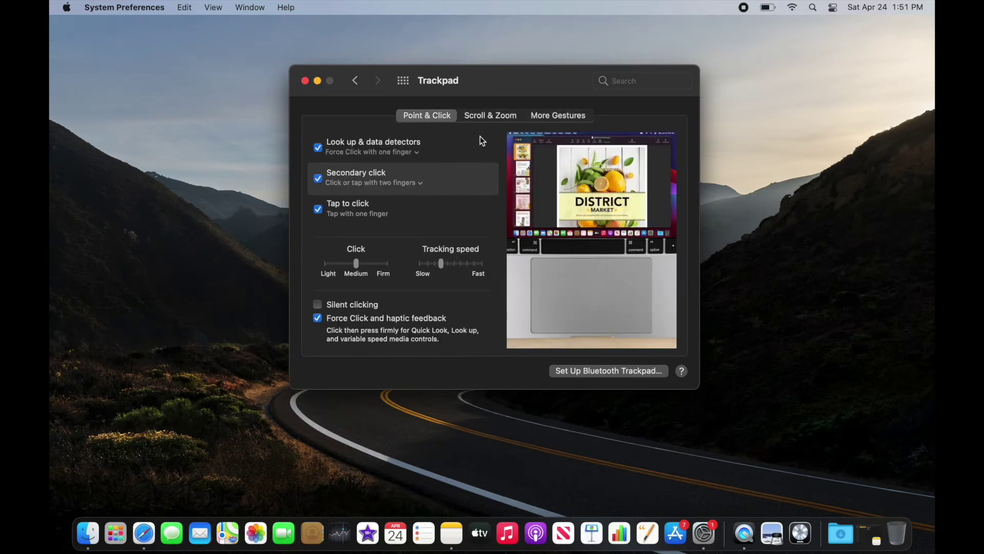
click(403, 81)
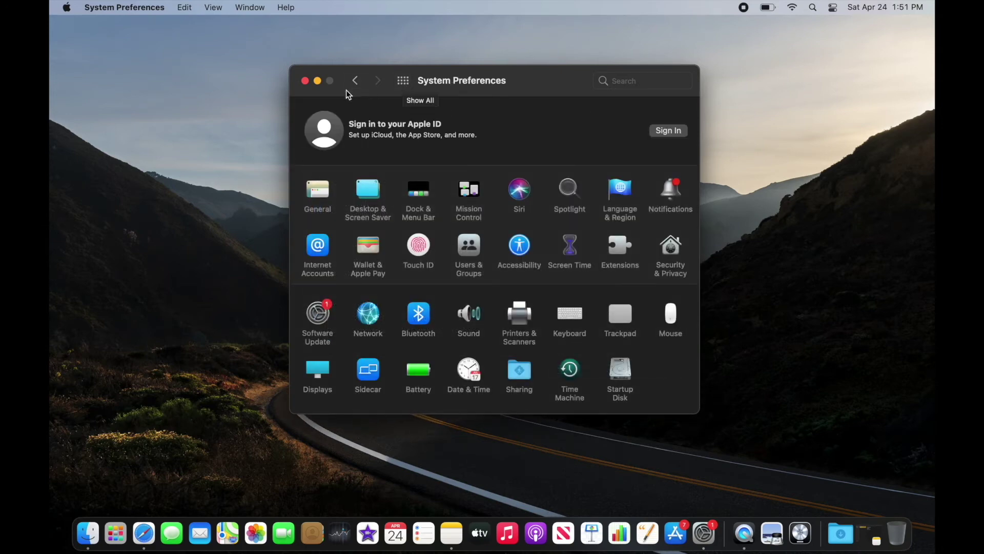
click(305, 81)
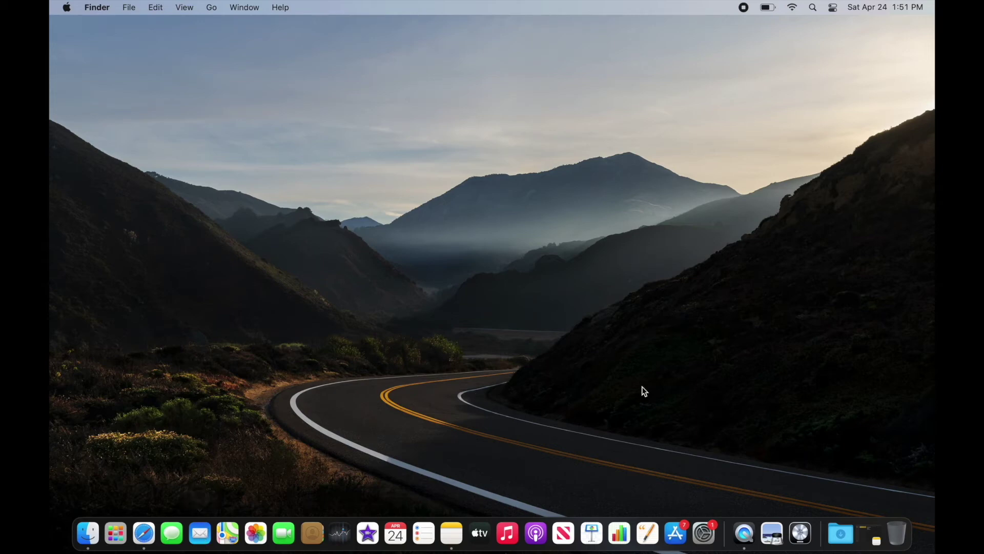
click(705, 533)
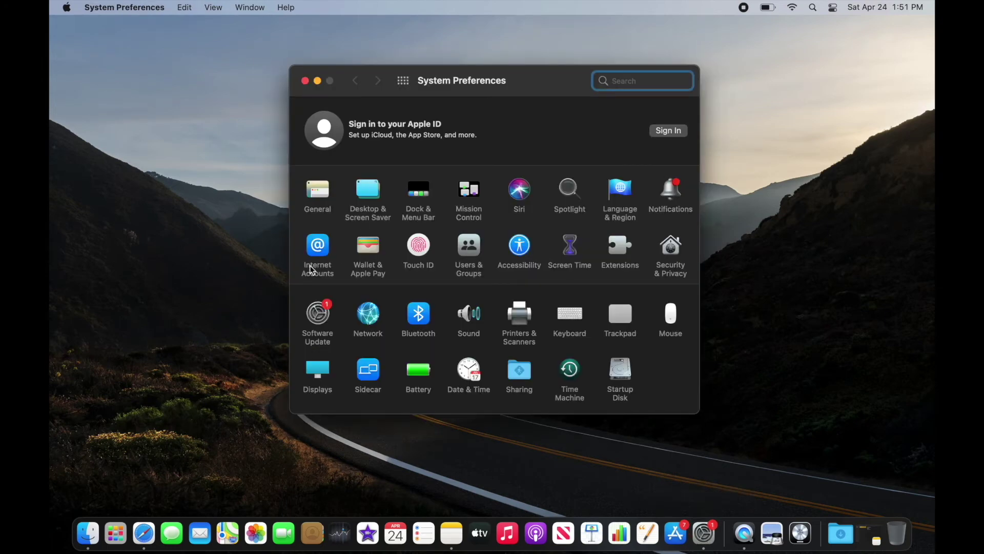
click(305, 81)
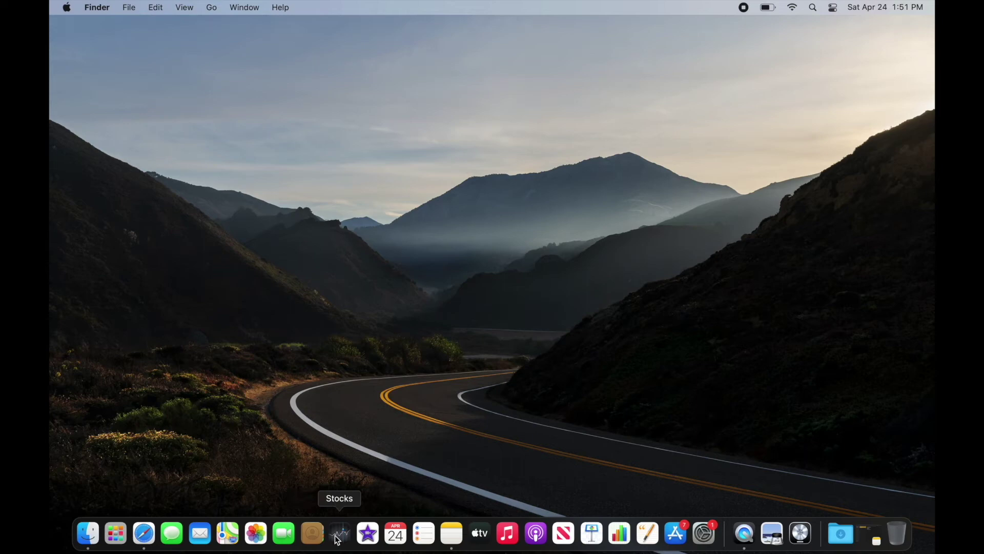
click(370, 535)
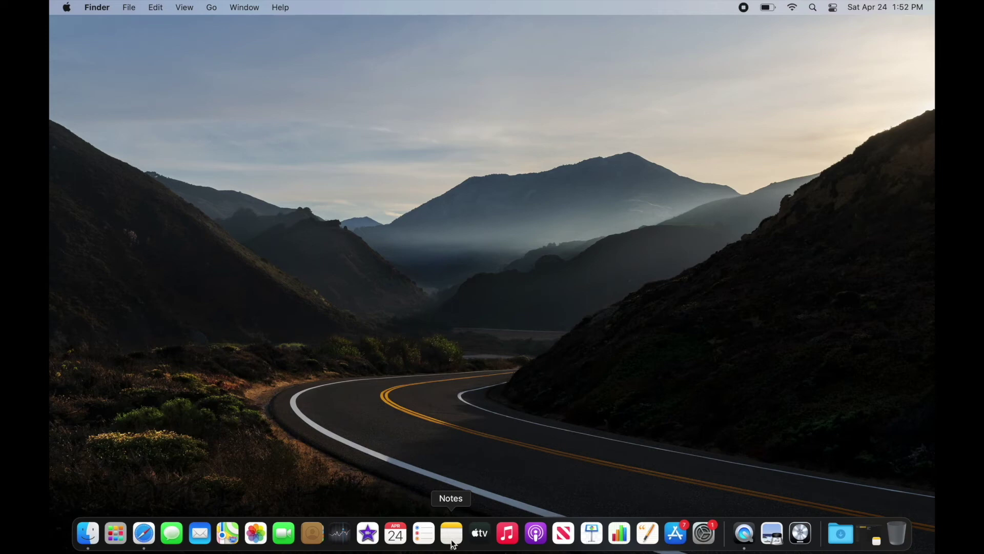
click(509, 534)
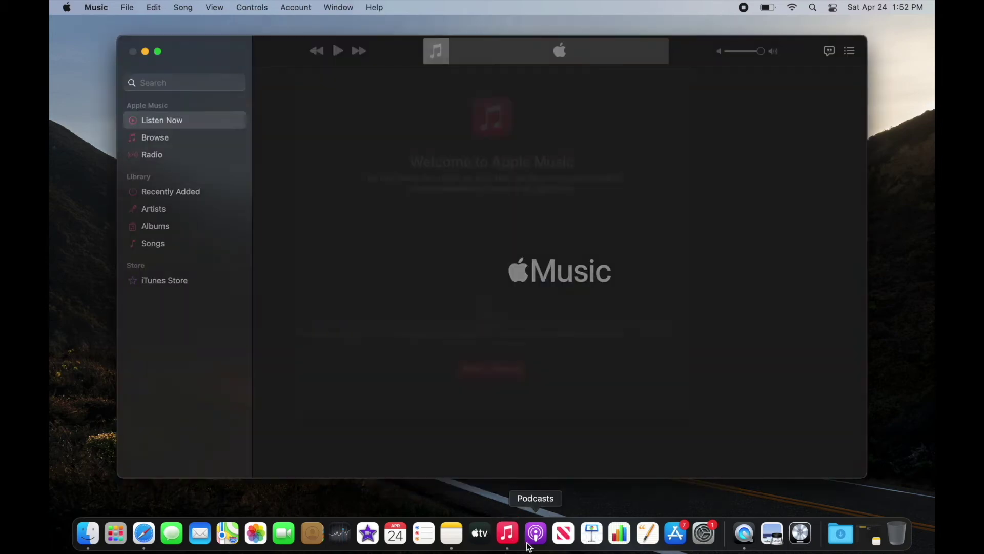
key(super+q)
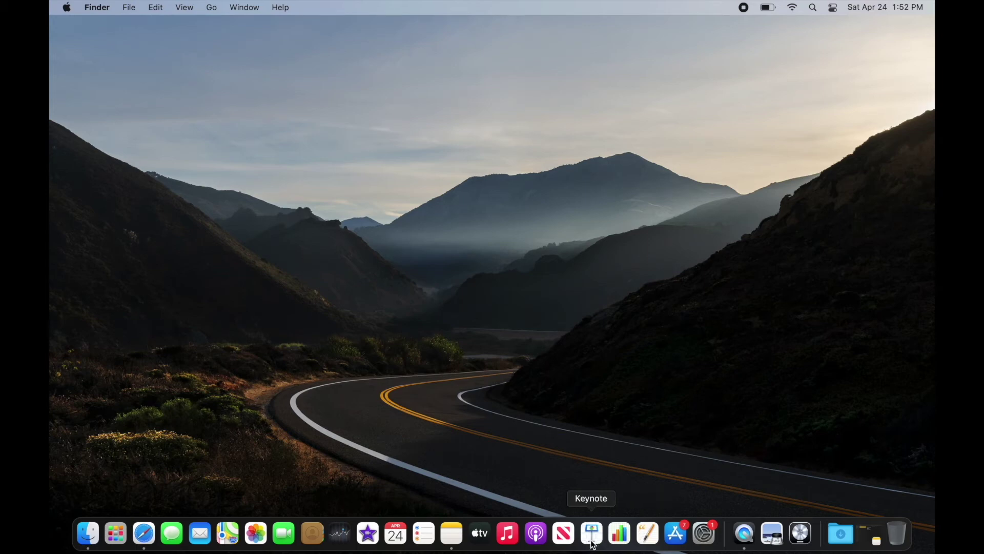
- Launch Pages with a new blank document containing 'Test' and open its File menu
click(638, 536)
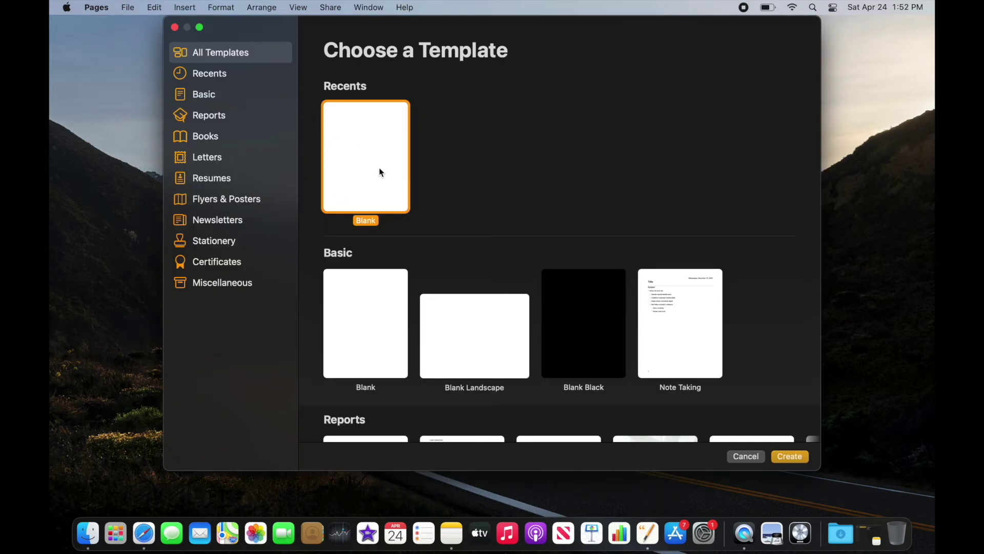
double_click(379, 172)
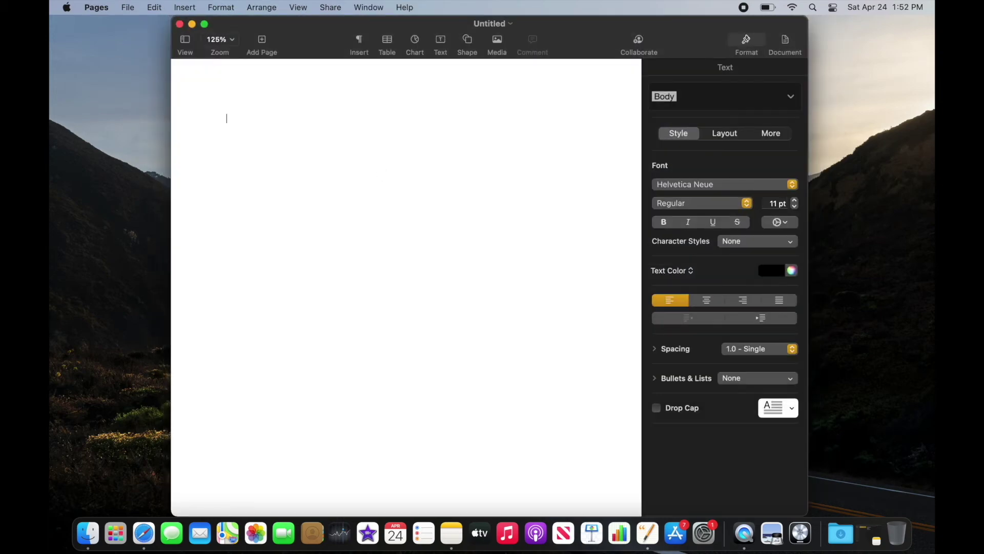
text(test)
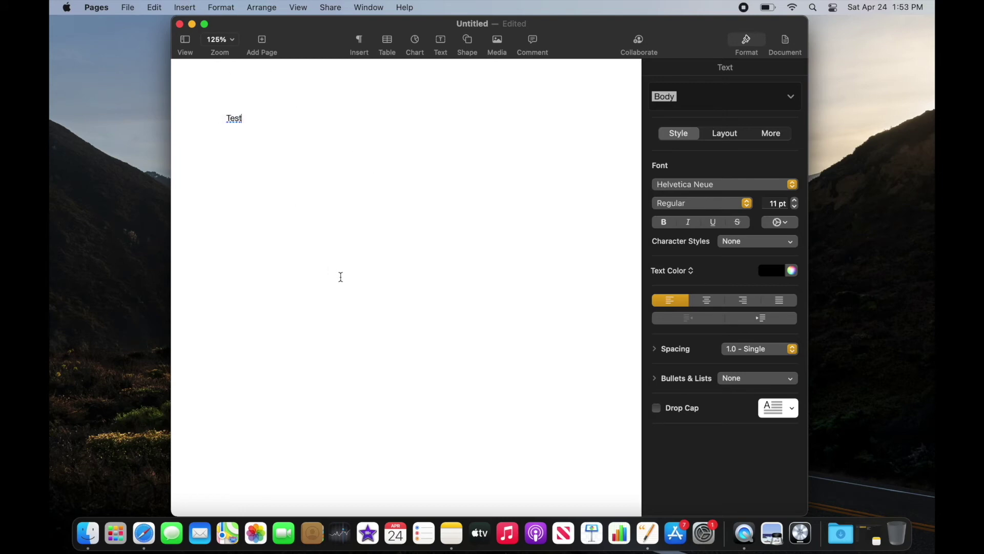
click(128, 7)
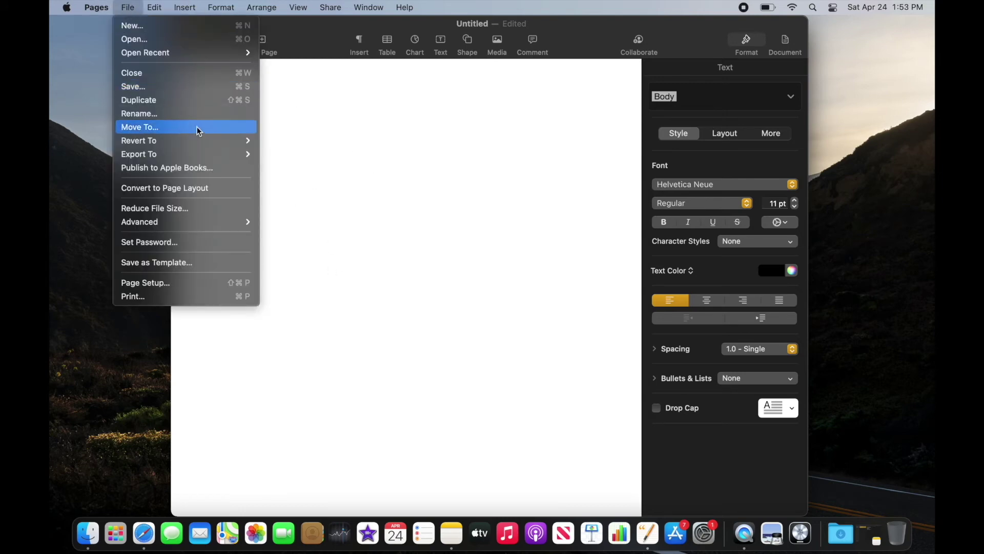
mouse_move(138, 155)
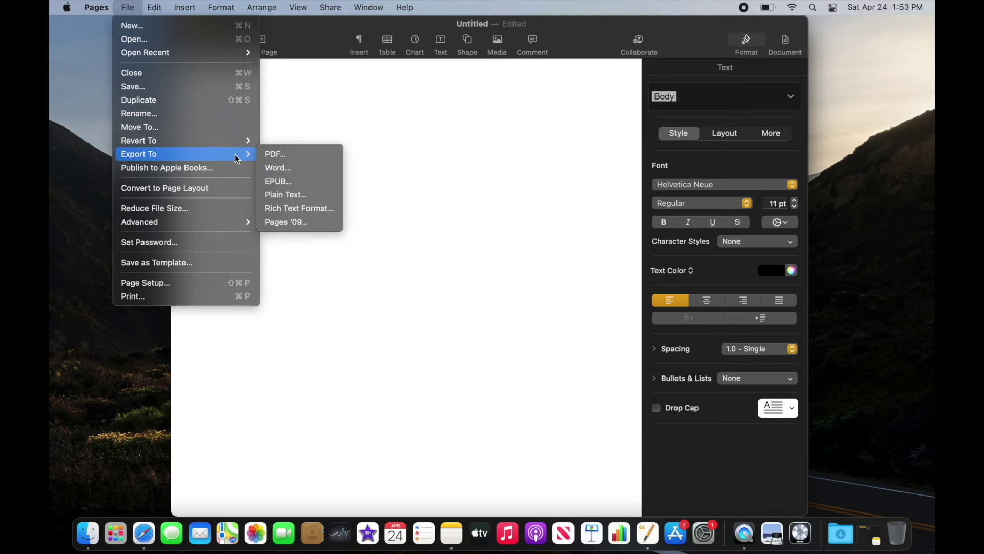
- Export a Word copy named 'test' to the Desktop and check it there
click(310, 169)
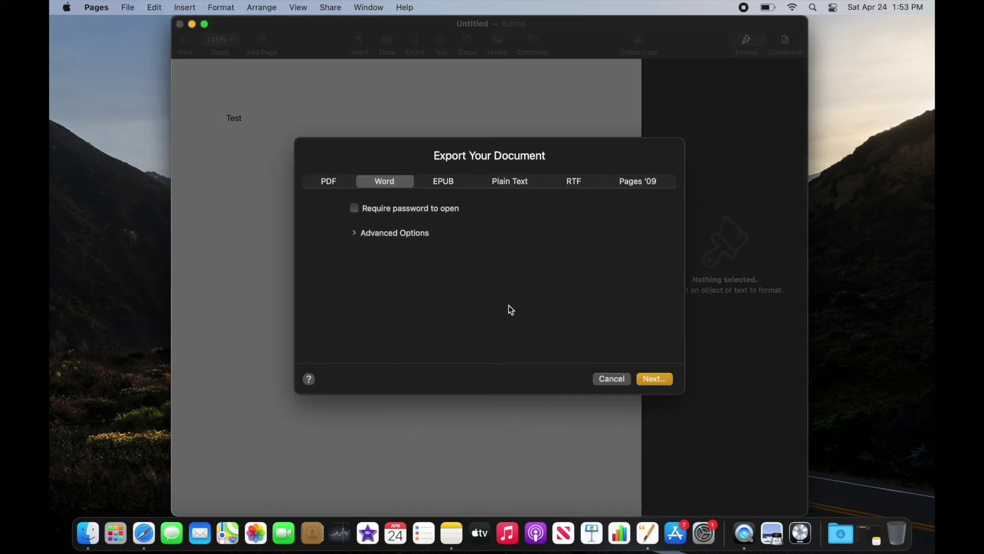
click(654, 378)
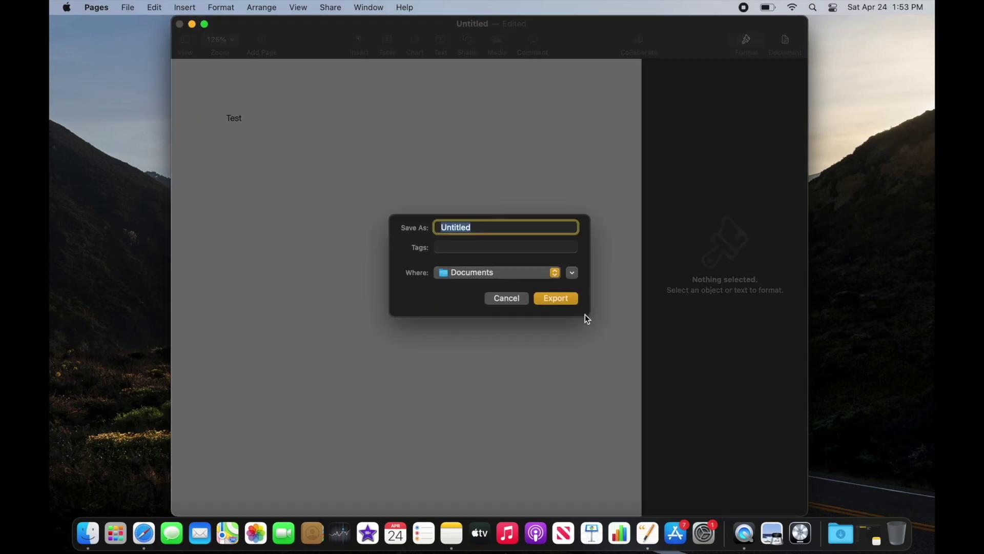
click(537, 274)
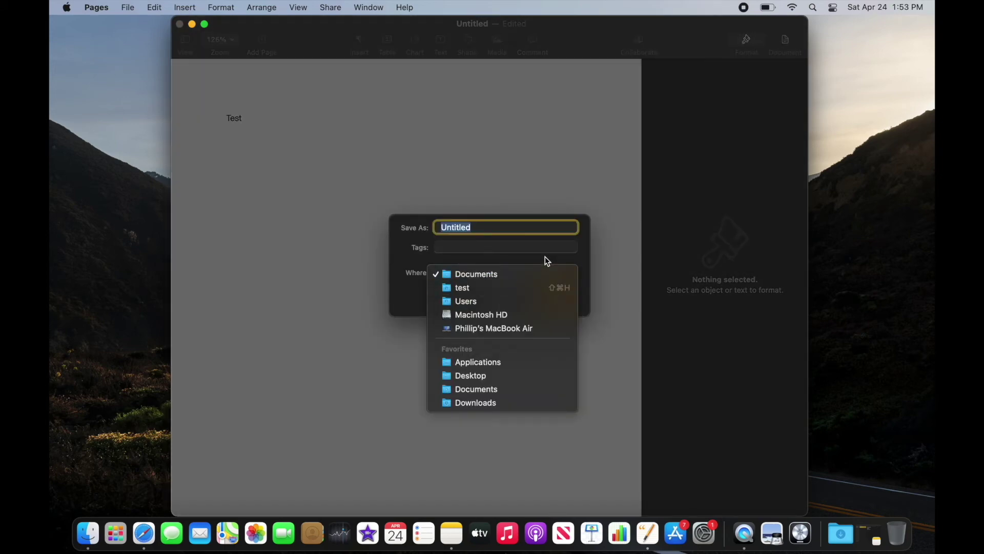
click(546, 256)
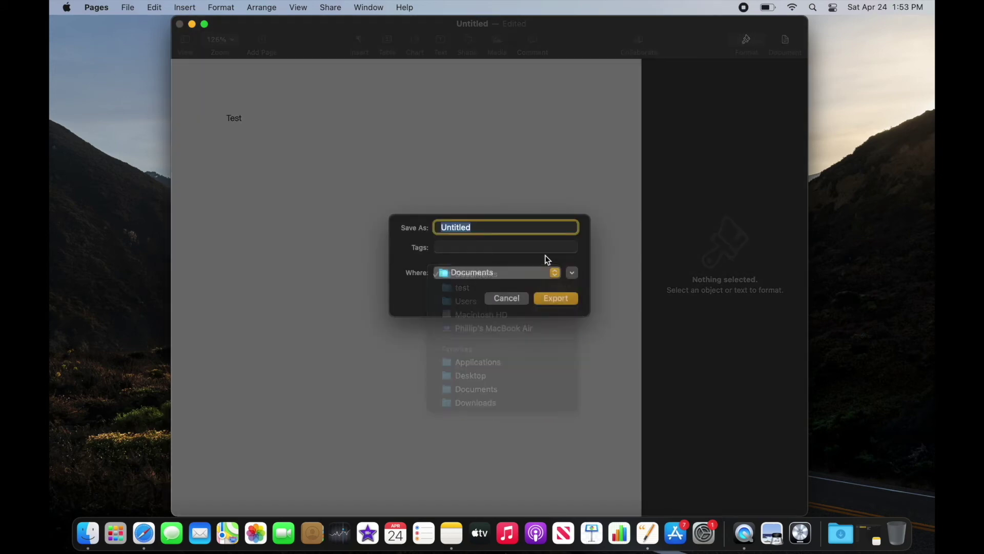
click(572, 273)
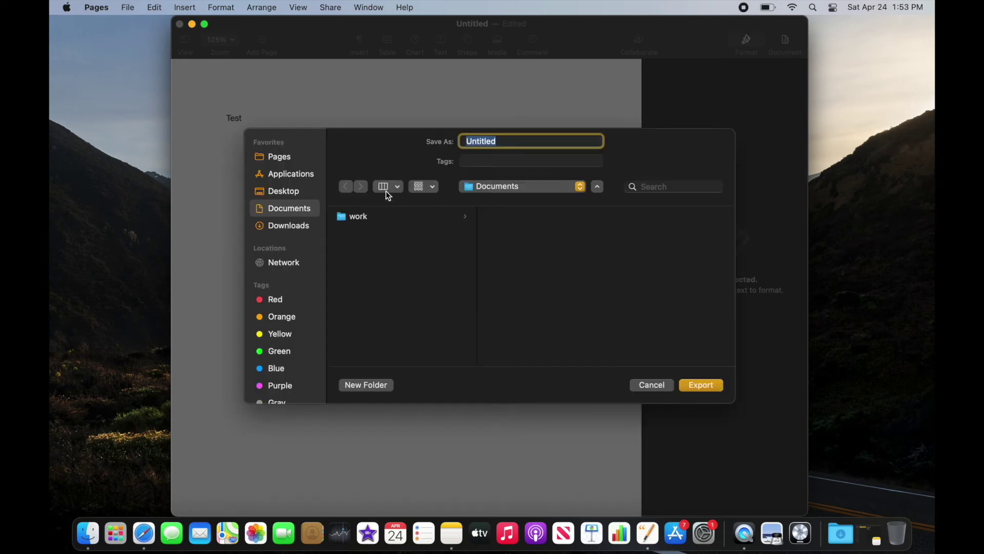
click(268, 190)
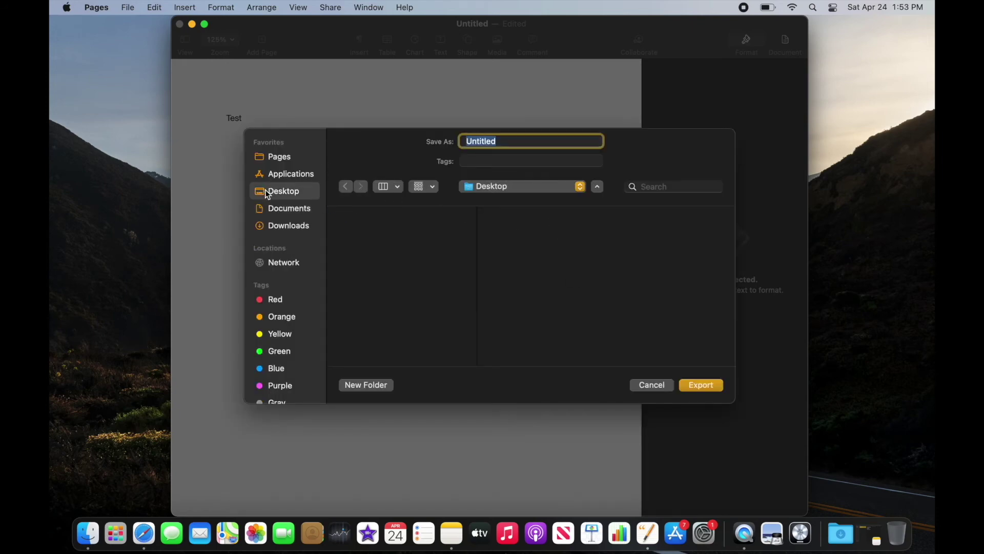
text(test)
click(700, 384)
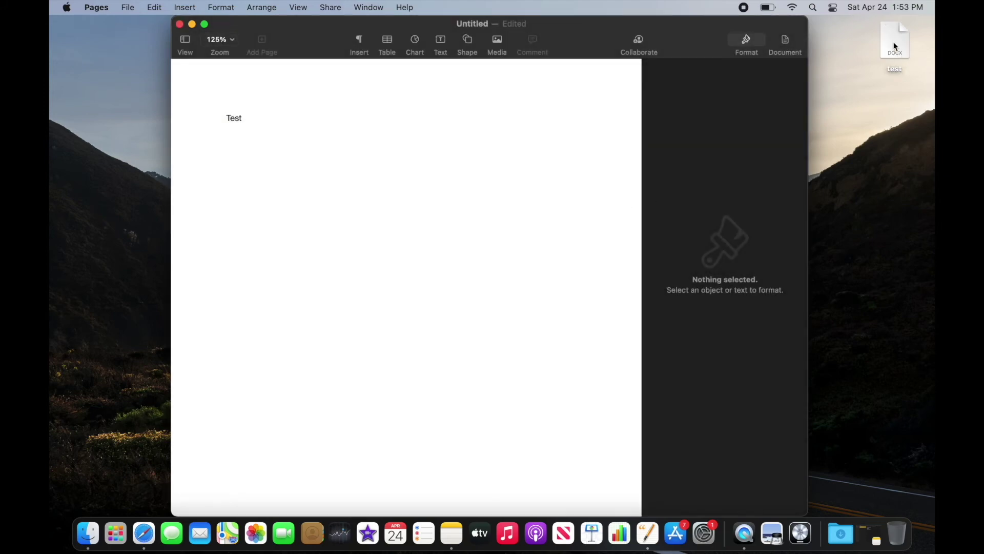
click(894, 49)
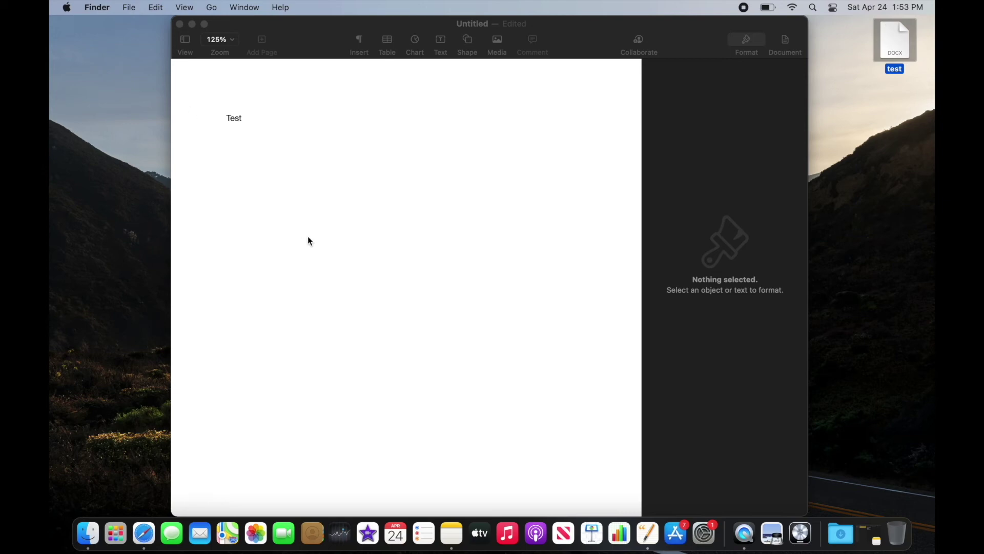
click(338, 277)
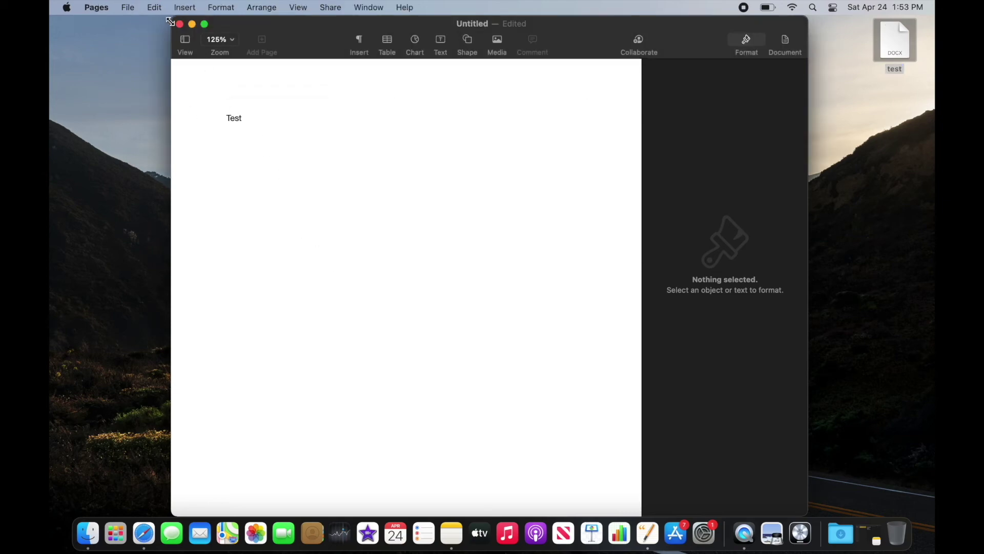
- Quit Pages, deleting the untitled document rather than keeping it
click(98, 7)
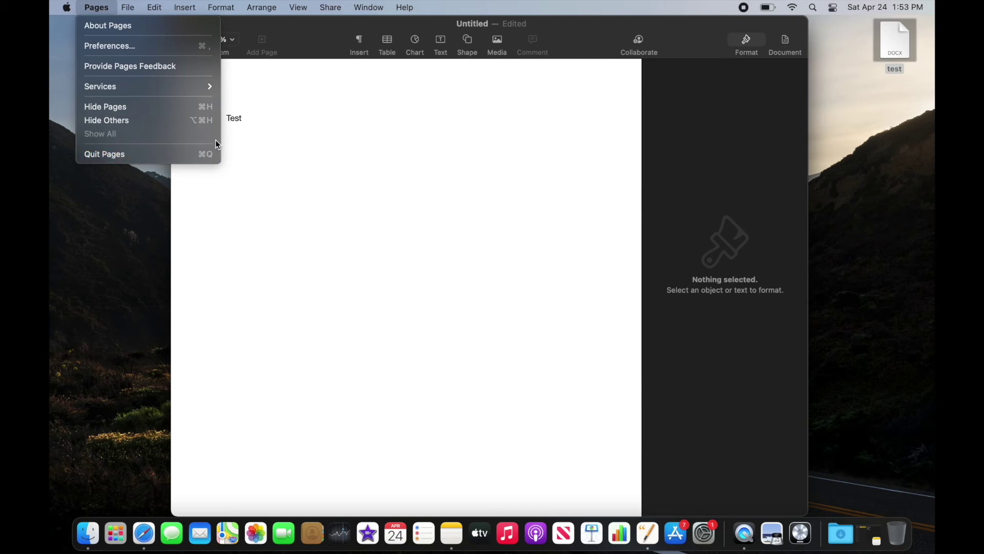
click(198, 155)
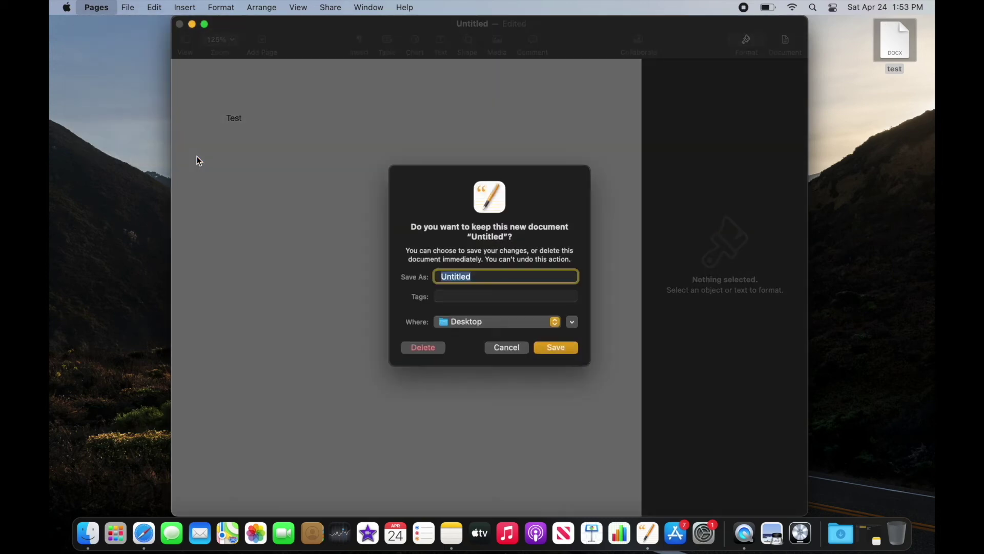
click(422, 347)
key(super+BackSpace)
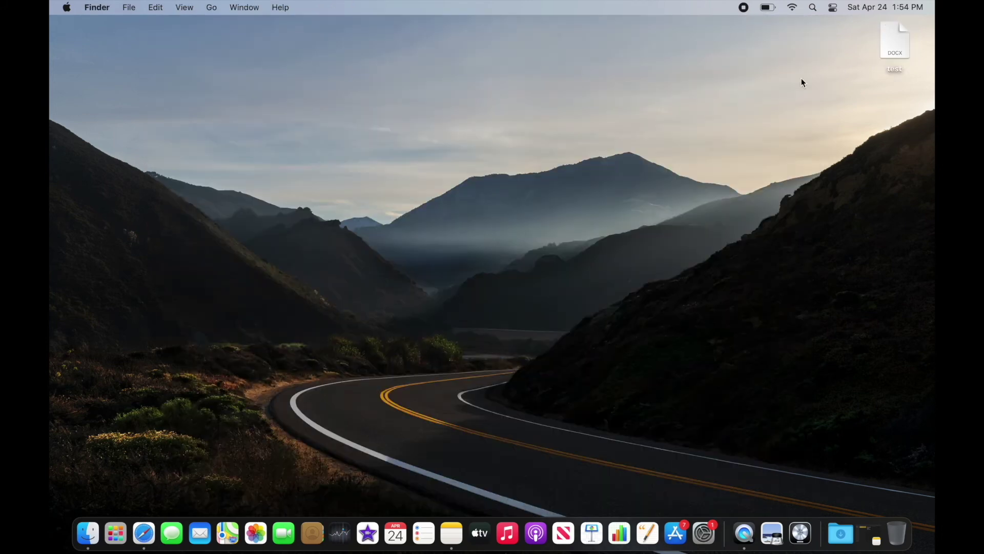
click(898, 45)
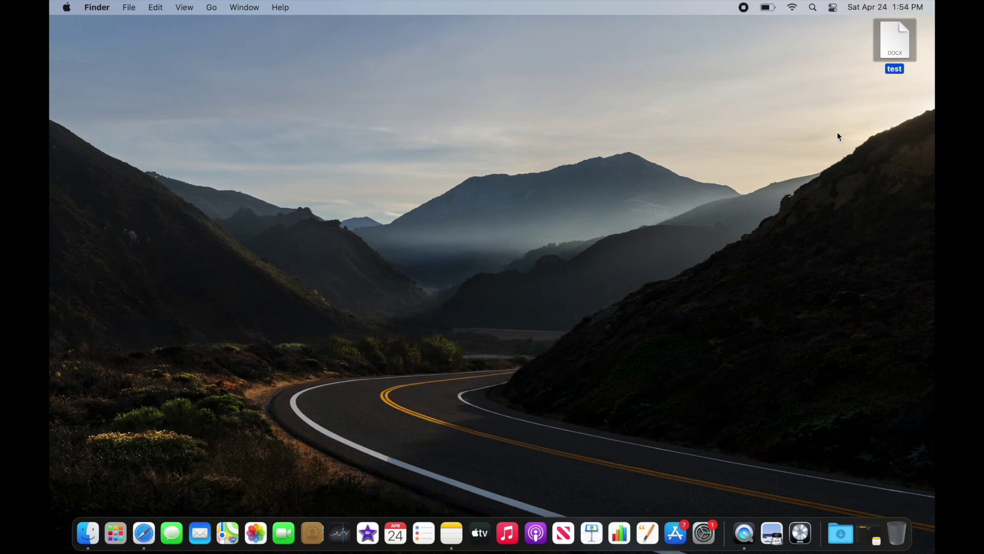
key(space)
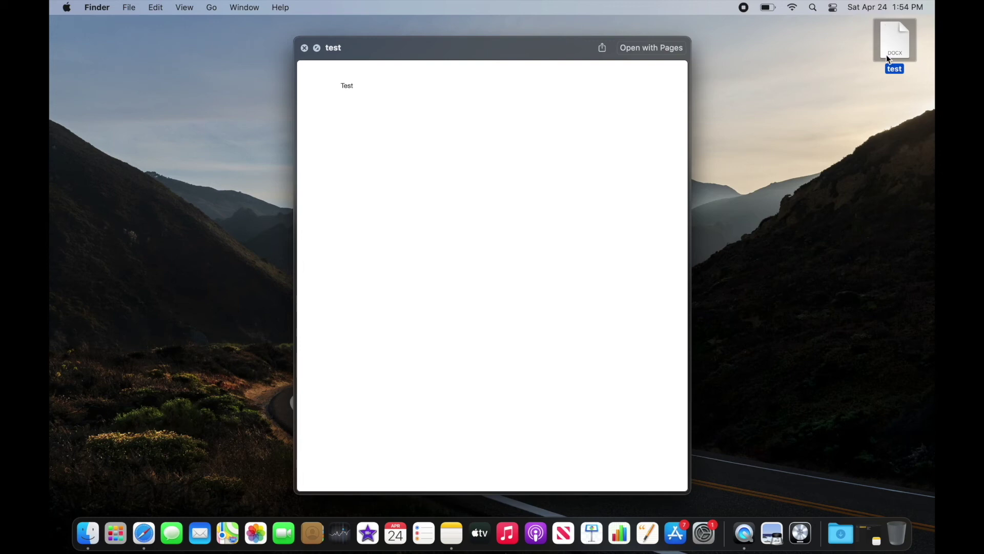
key(space)
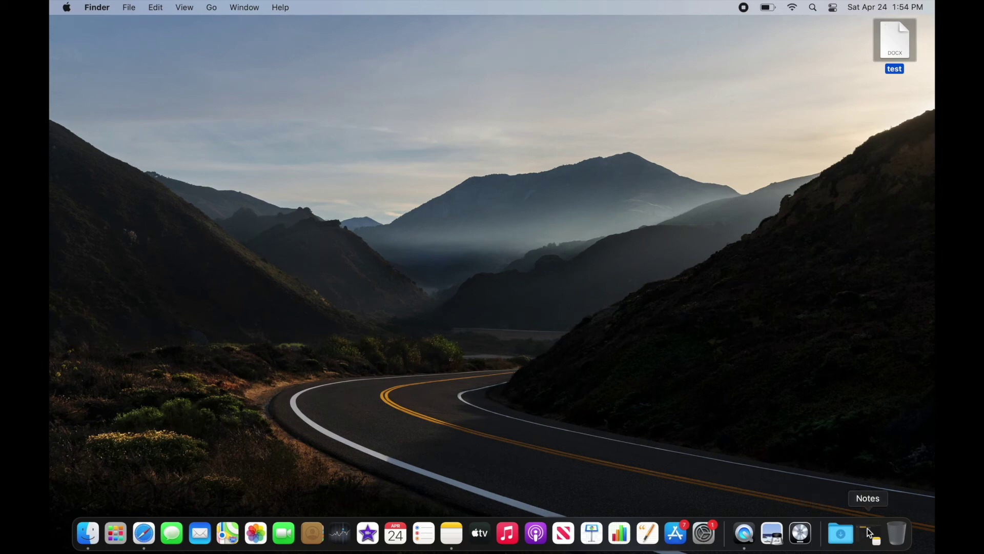
click(838, 533)
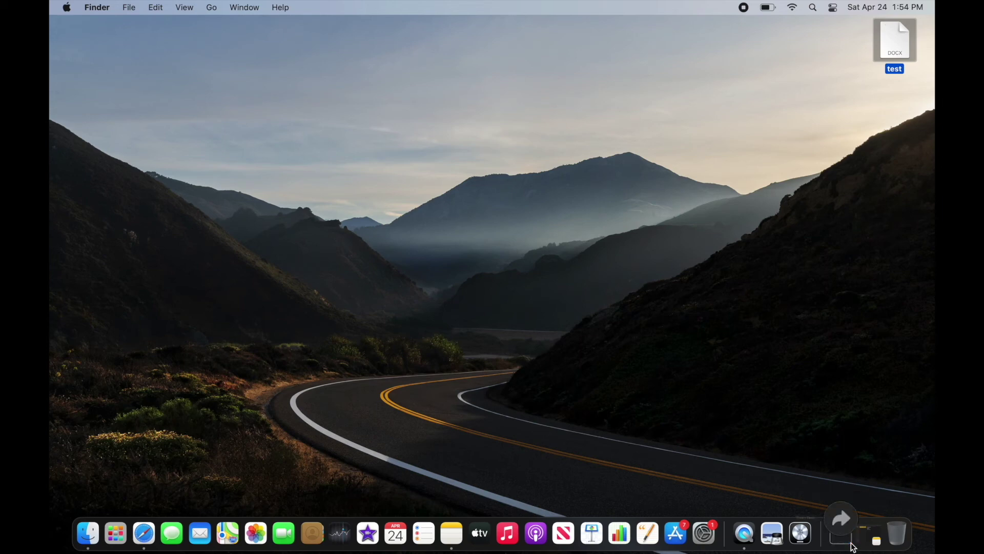
click(850, 538)
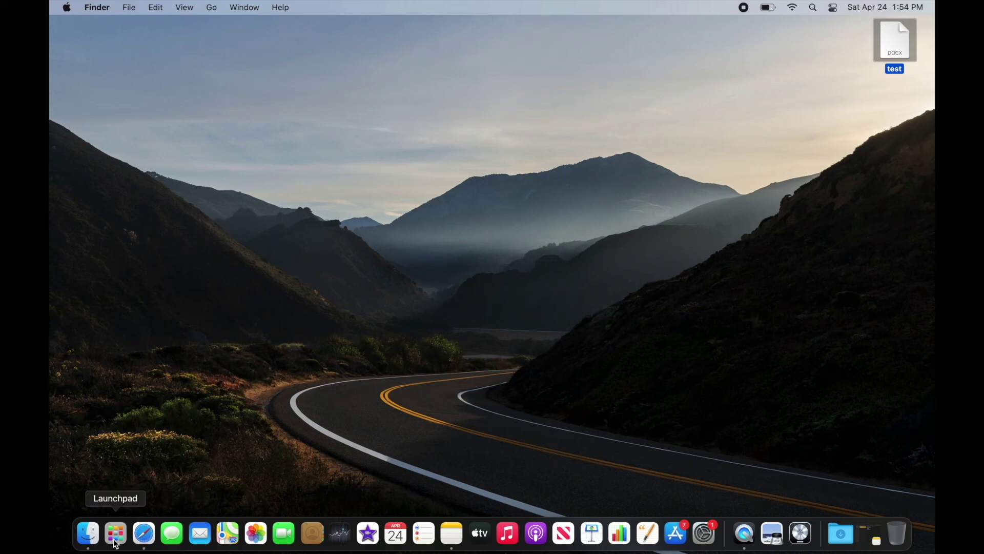
- Open the test Word file in Pages and add a new line below 'Test'
double_click(894, 38)
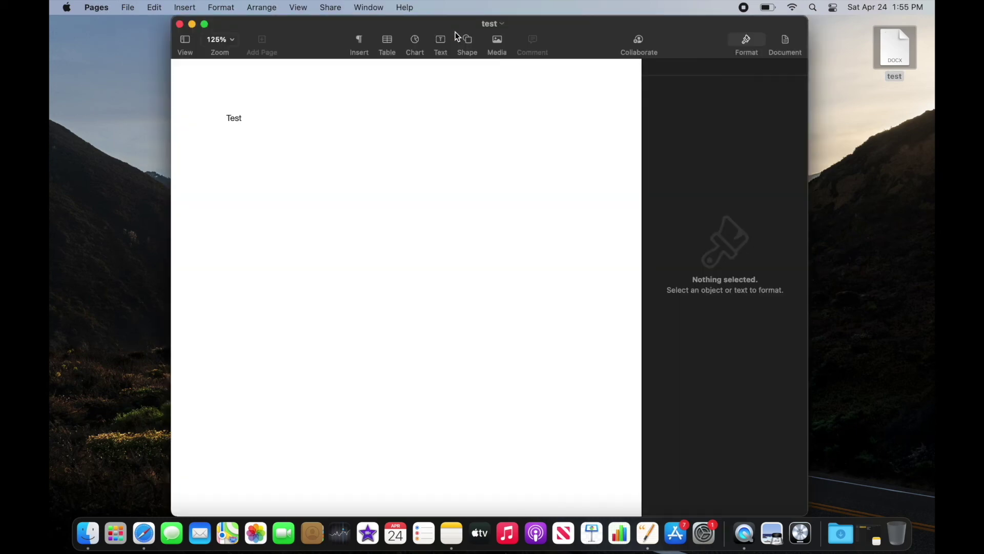
click(311, 173)
key(Return)
key(Return)
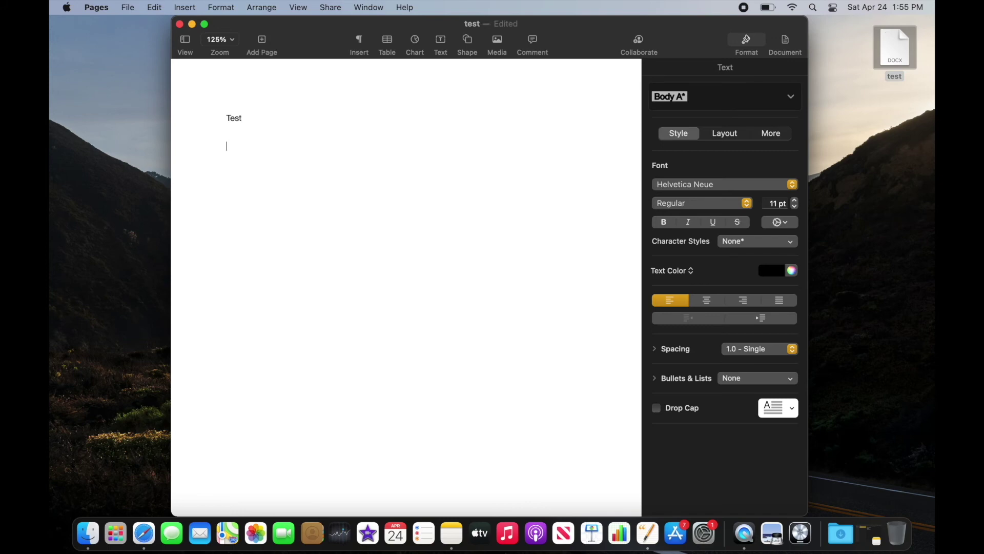
text(_____)
text(____________)
- Export the document as a PDF named 'test' to the Desktop
click(127, 7)
mouse_move(138, 154)
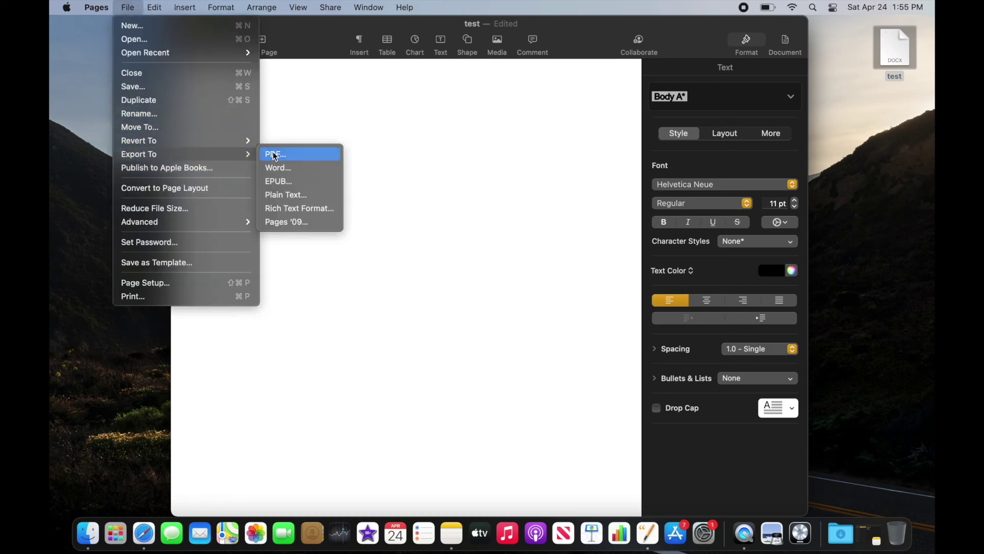
click(276, 154)
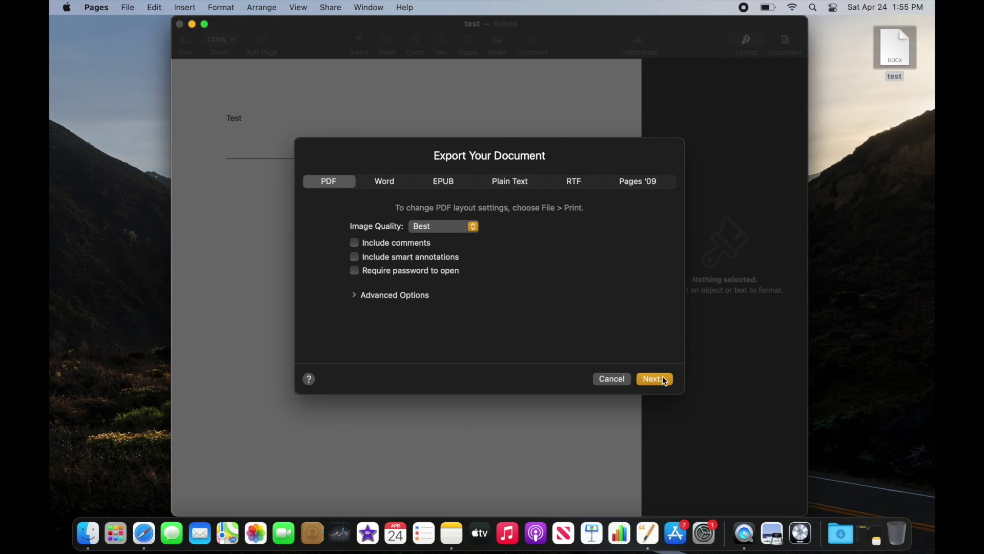
click(662, 378)
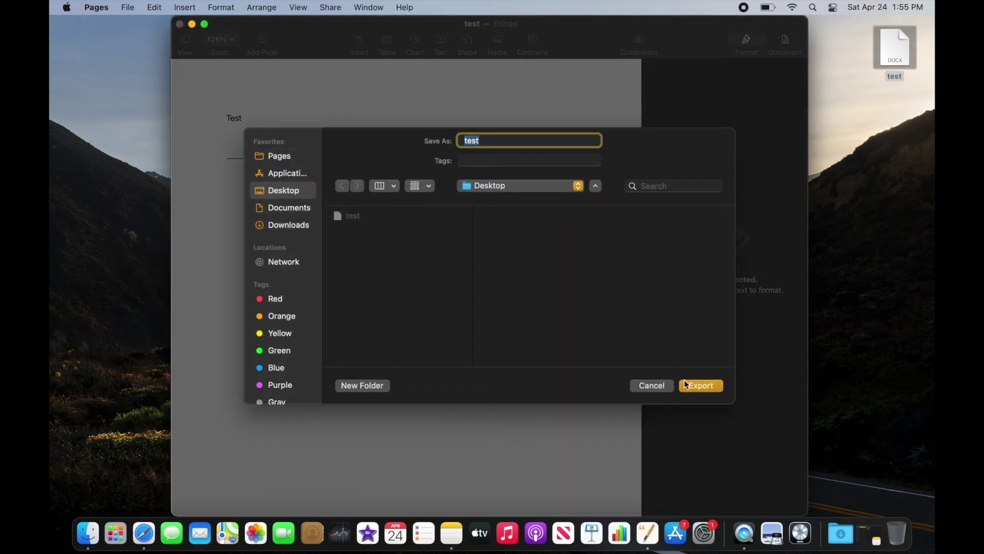
click(694, 390)
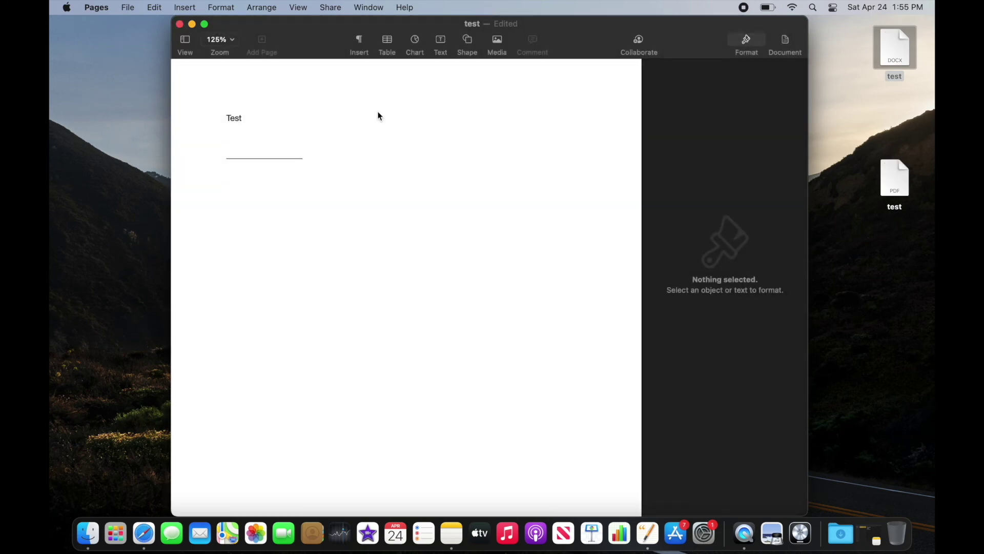
- Close the Pages document and deselect the DOCX icon on the desktop
key(super+w)
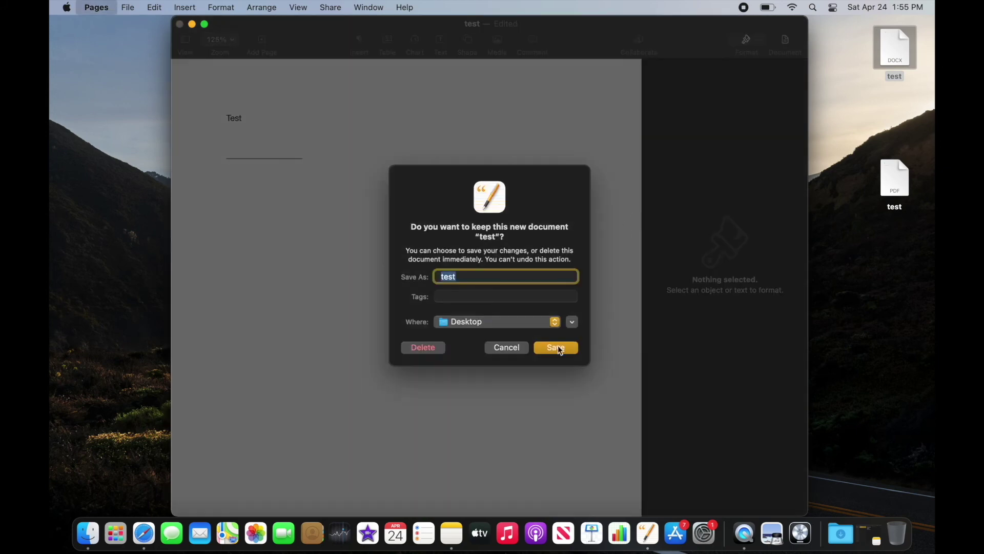
click(427, 348)
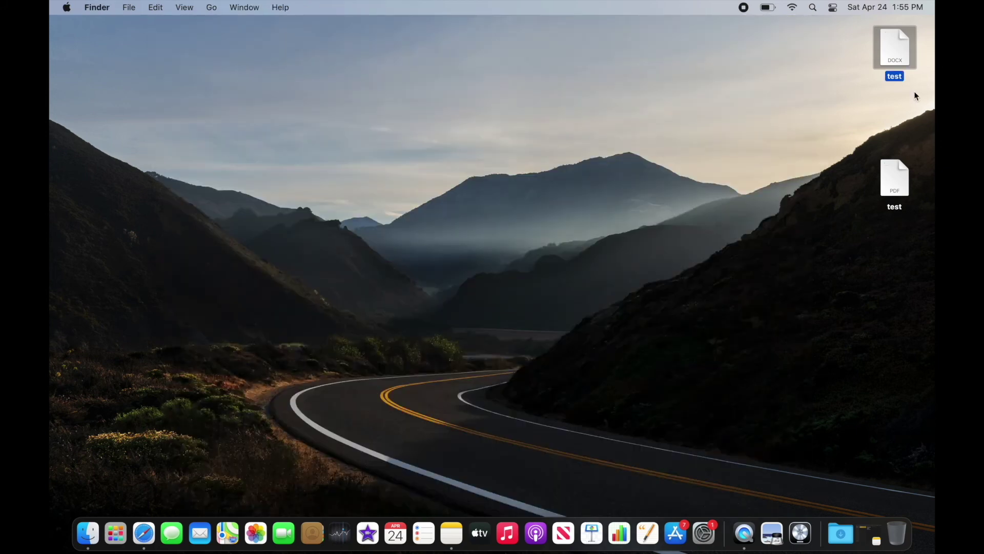
click(883, 104)
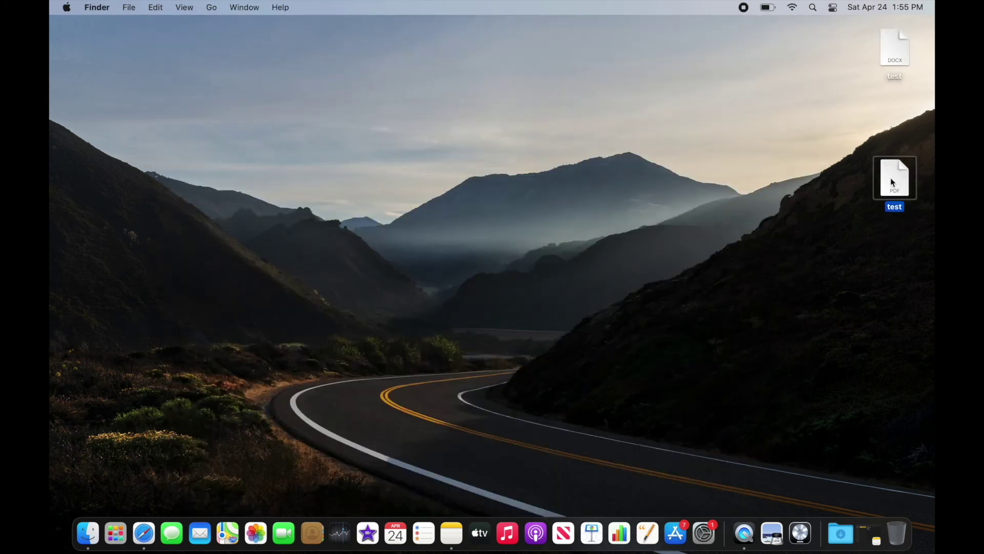
- Open the exported test PDF in Preview and show the Markup toolbar
double_click(895, 183)
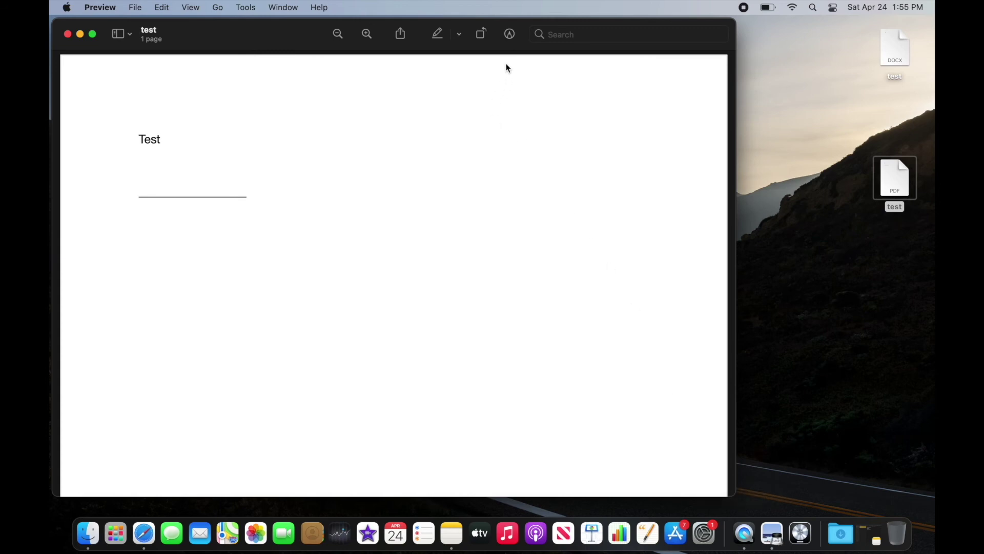
click(510, 34)
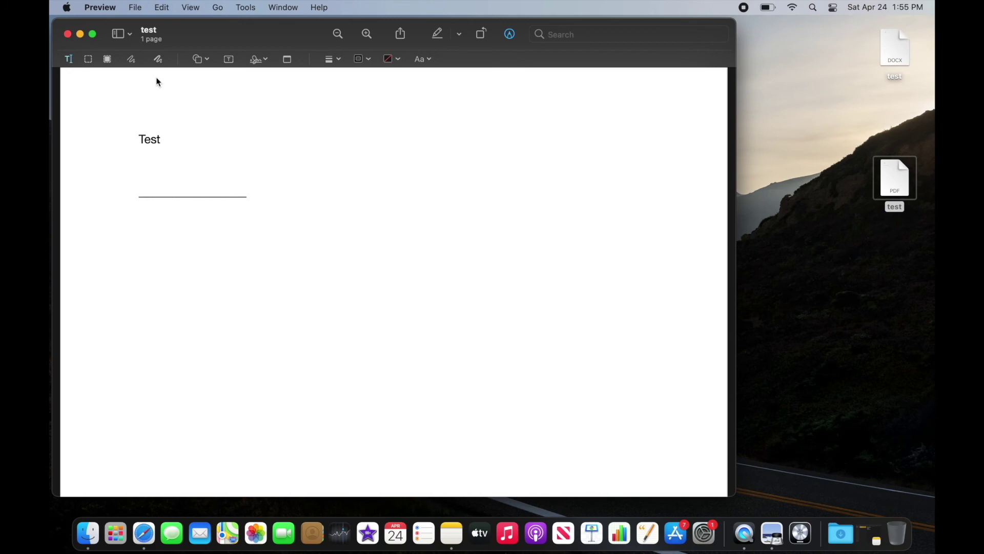
- Draw a trackpad signature reading 'test' in Preview and save it
click(263, 62)
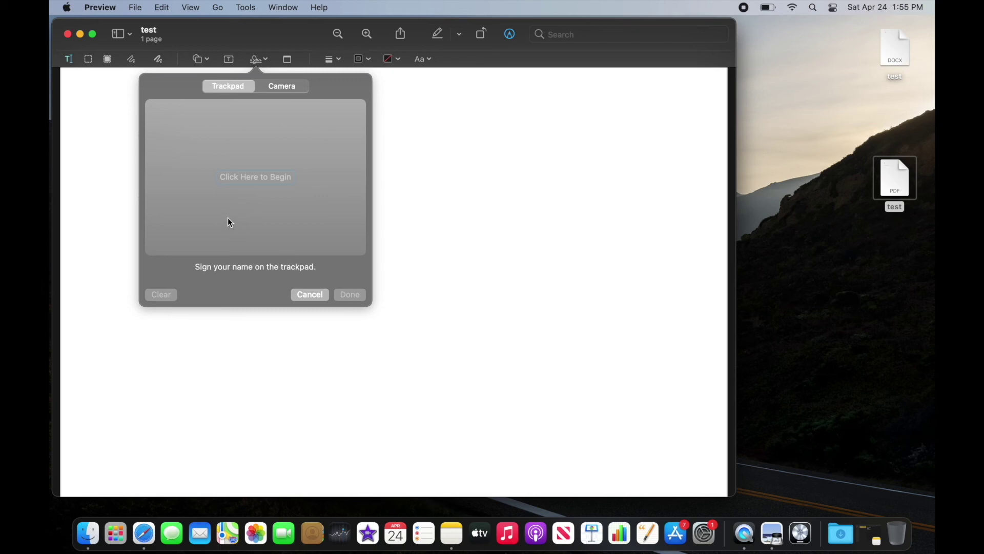
click(226, 174)
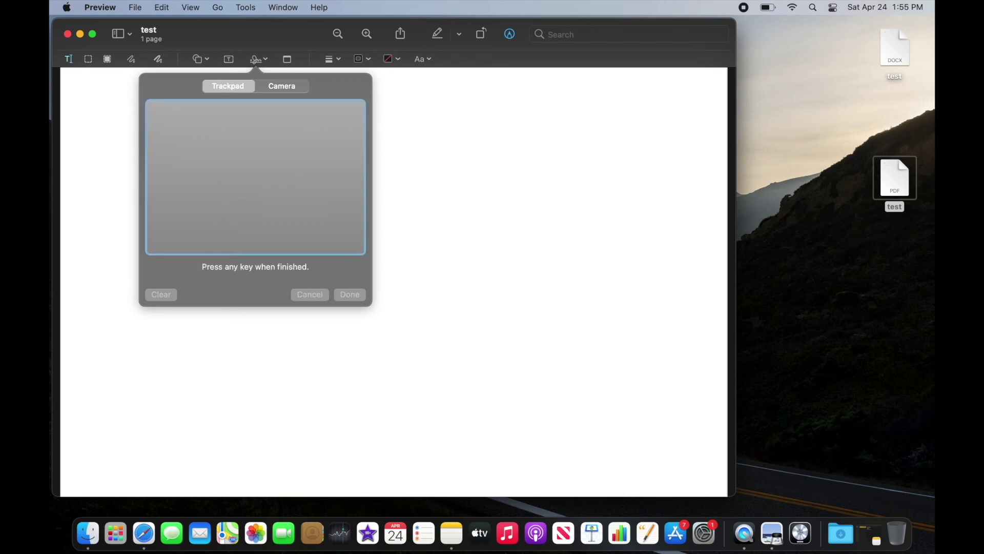
mouse_move(192, 152)
mouse_down()
mouse_move(243, 153)
mouse_move(210, 190)
mouse_move(237, 197)
mouse_move(254, 160)
mouse_move(232, 193)
mouse_move(277, 173)
mouse_up()
drag(282, 127, 311, 183)
drag(251, 158, 321, 135)
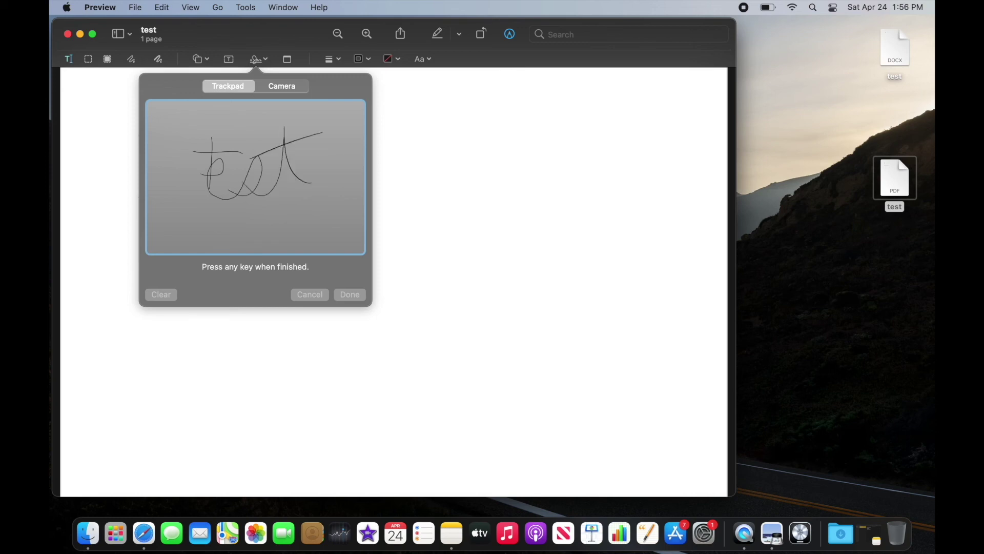
key(space)
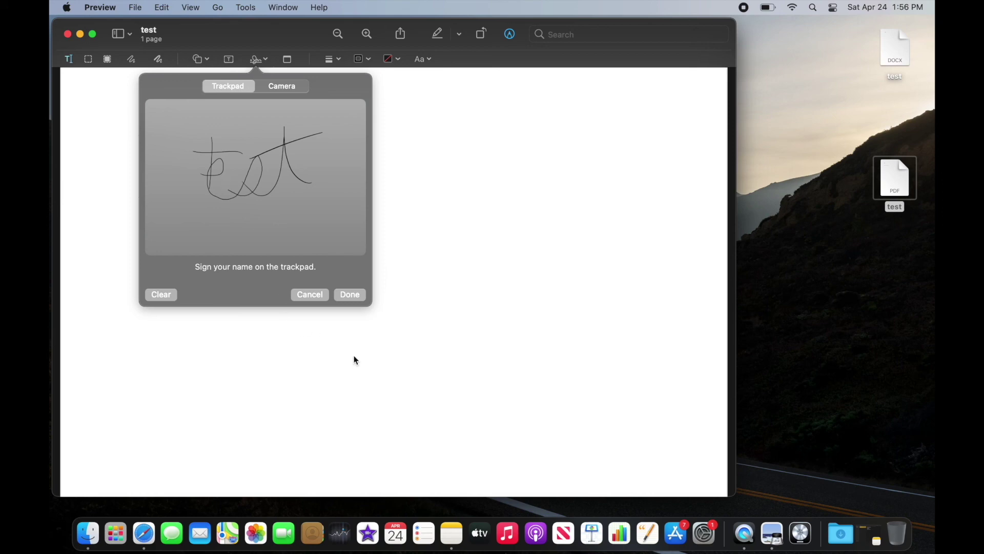
click(349, 294)
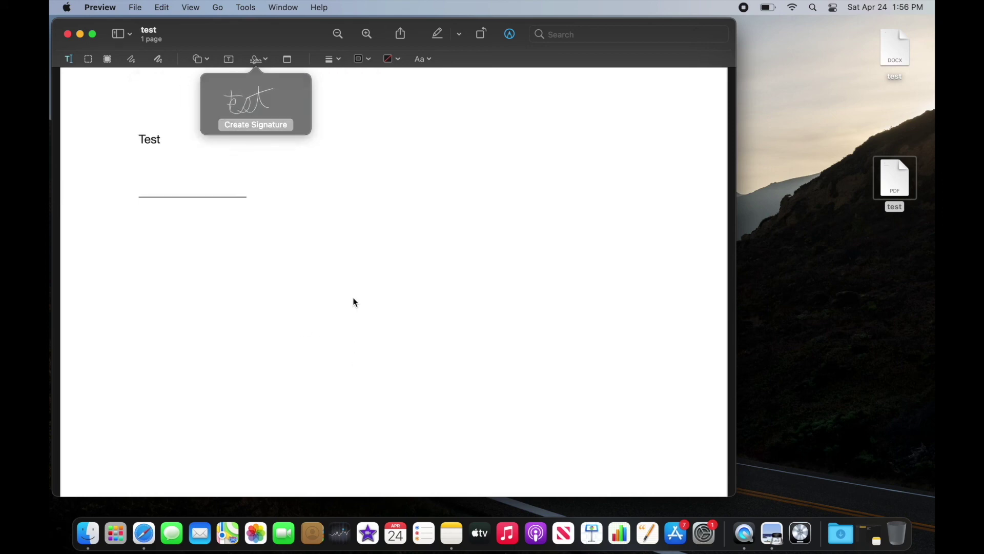
- Insert the new signature onto the line below 'Test' in the PDF
click(242, 90)
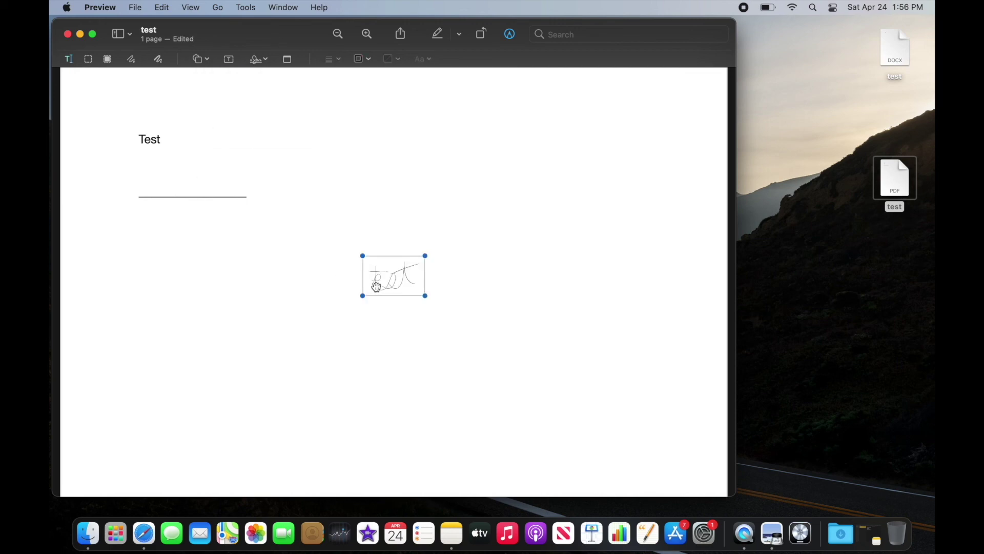
mouse_move(376, 286)
mouse_down()
mouse_move(163, 196)
mouse_move(179, 191)
mouse_up()
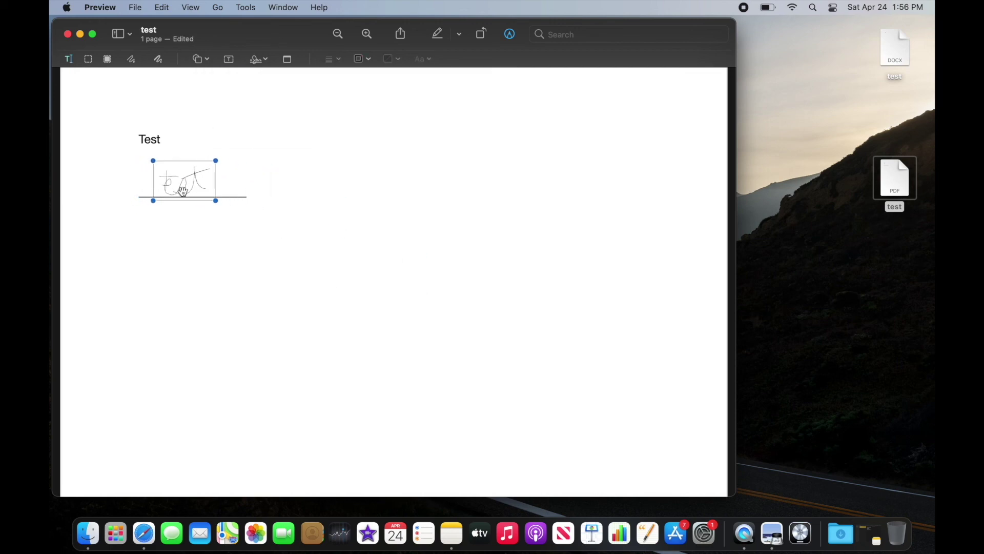
click(202, 307)
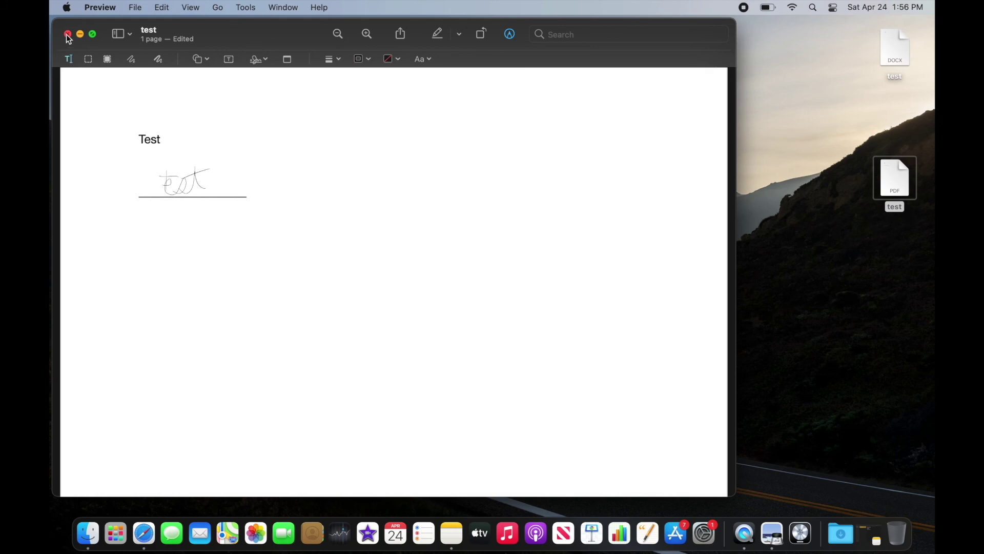
- Save the signed PDF and close the Preview window
click(135, 8)
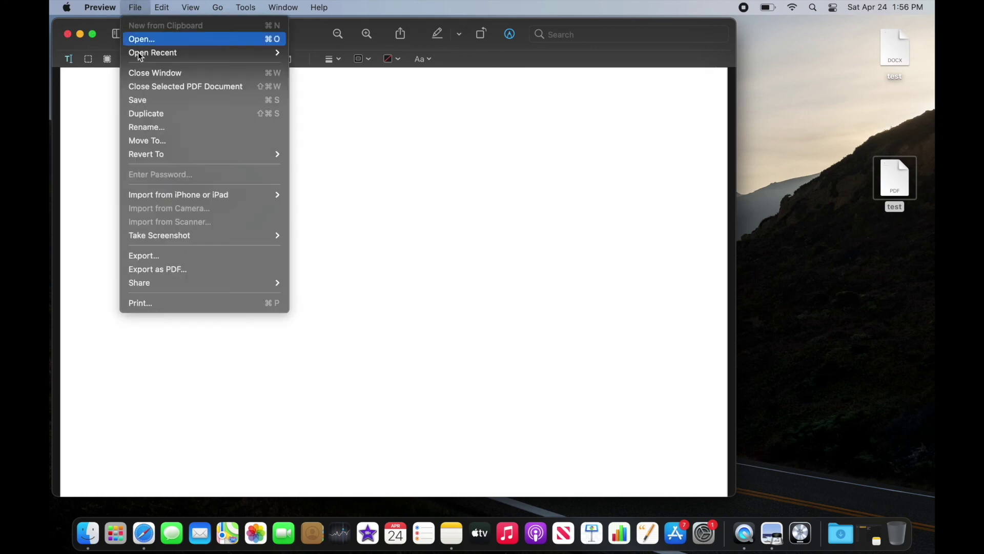
click(152, 99)
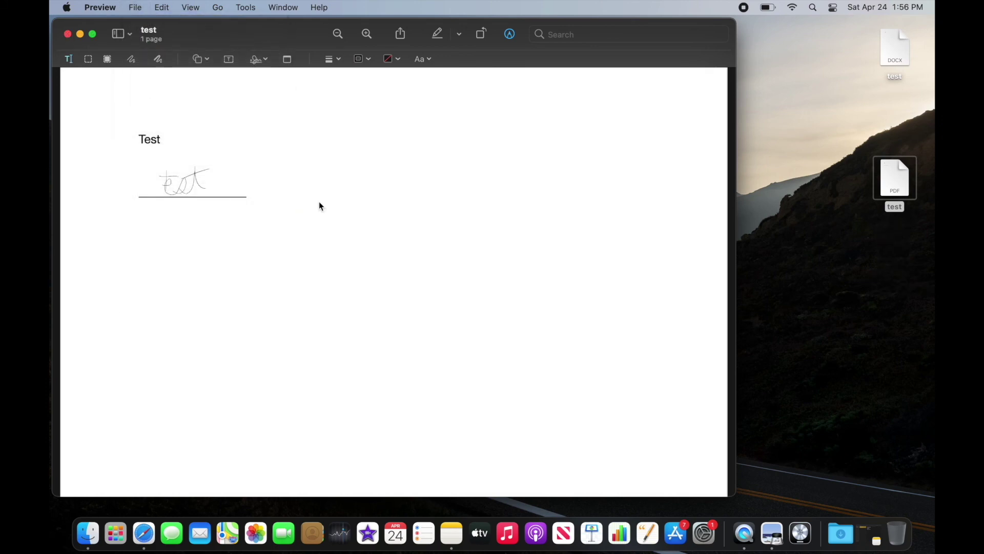
click(68, 35)
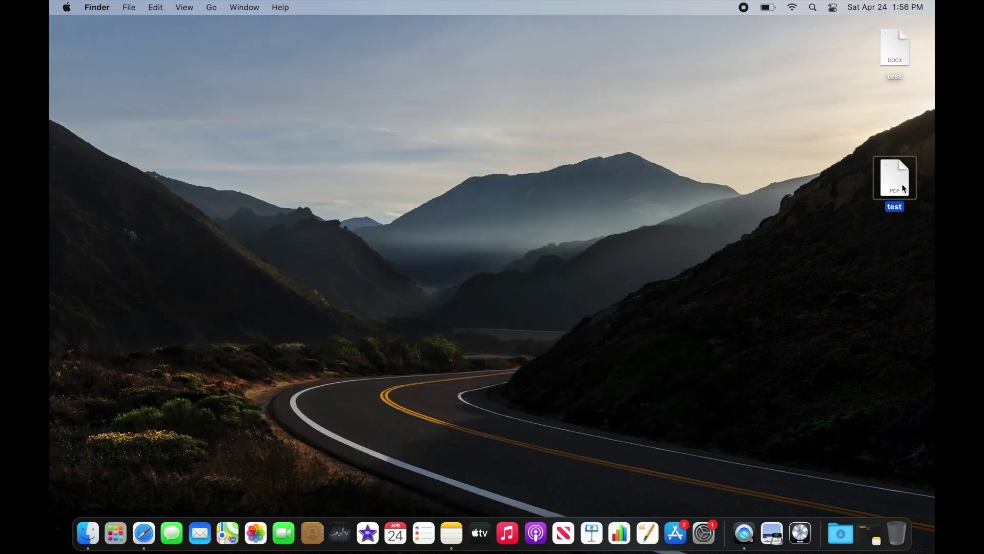
- Quick Look the signed PDF, then move both test files into the Trash
key(space)
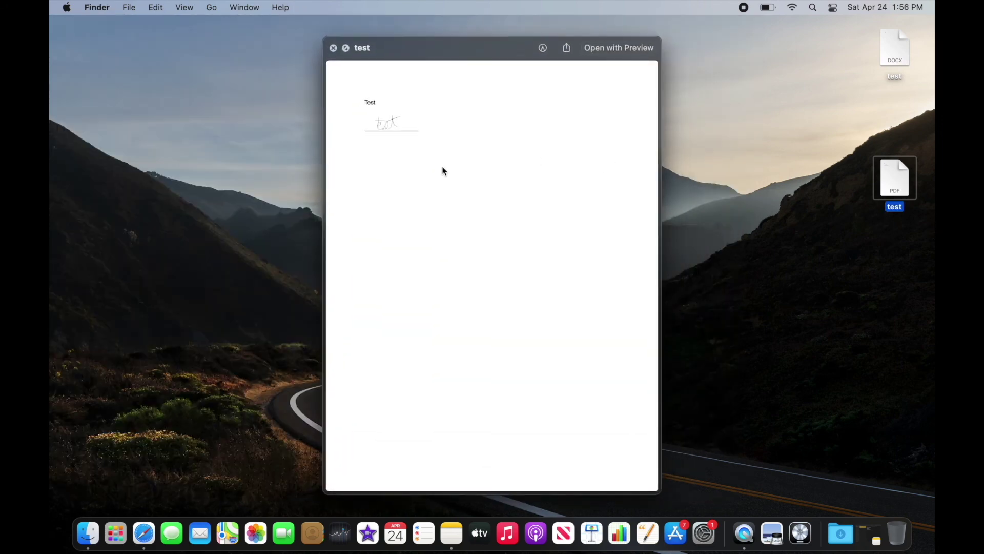
key(space)
click(738, 192)
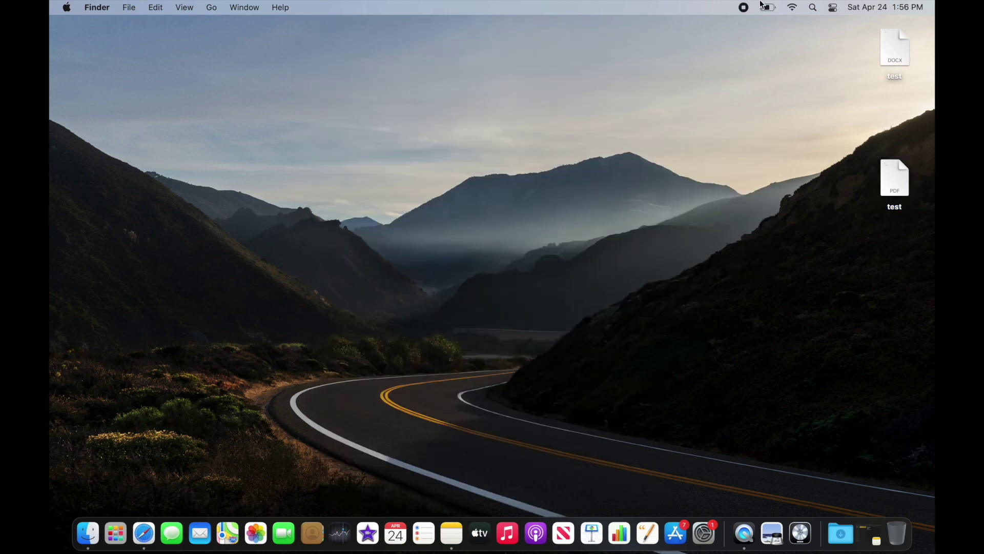
drag(800, 75, 930, 180)
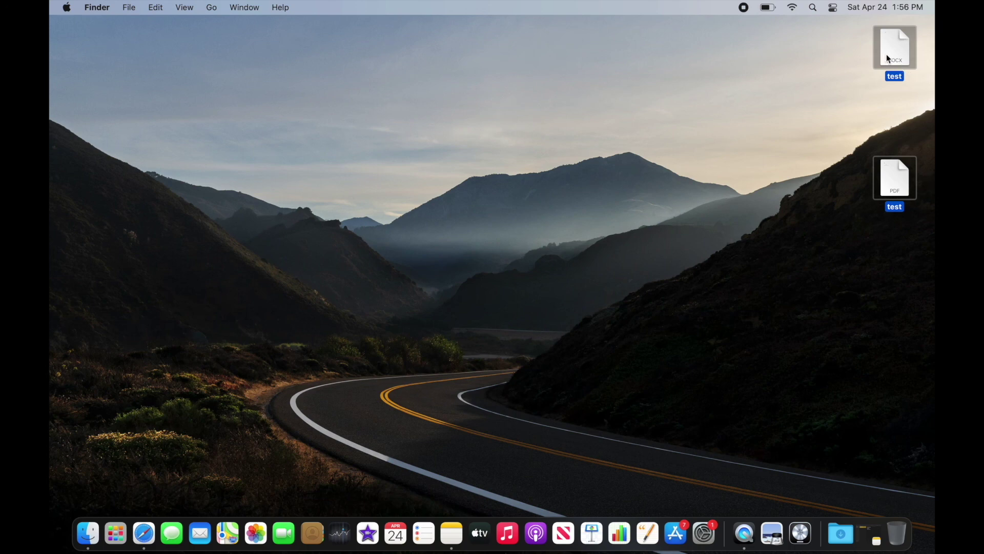
drag(887, 54, 909, 540)
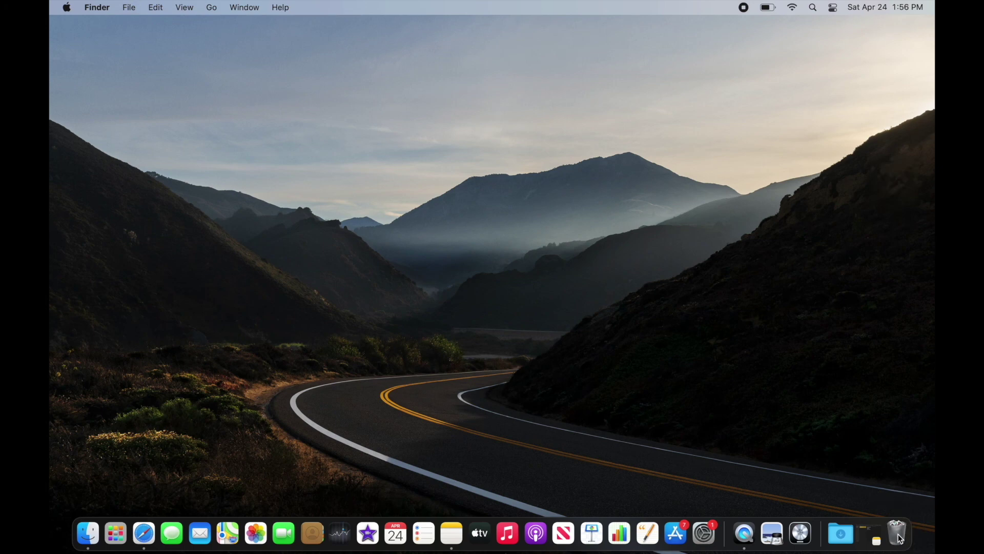
- Empty the Trash from its Finder window, permanently deleting both test files
click(898, 533)
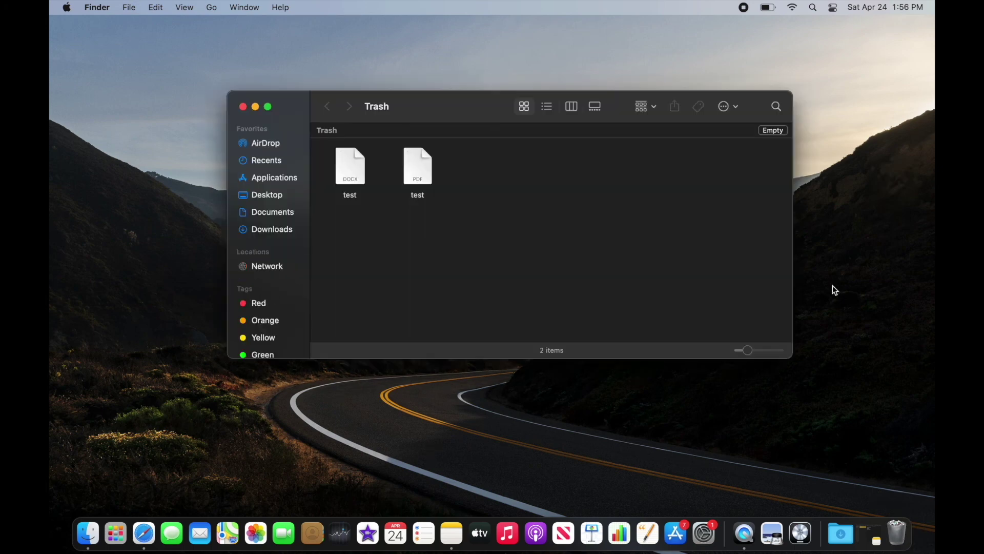
click(779, 133)
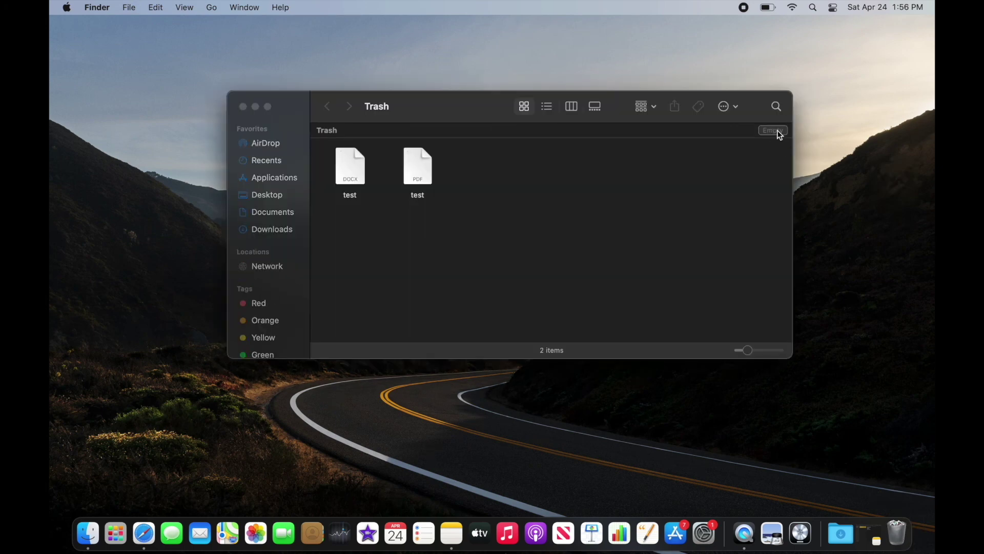
click(540, 232)
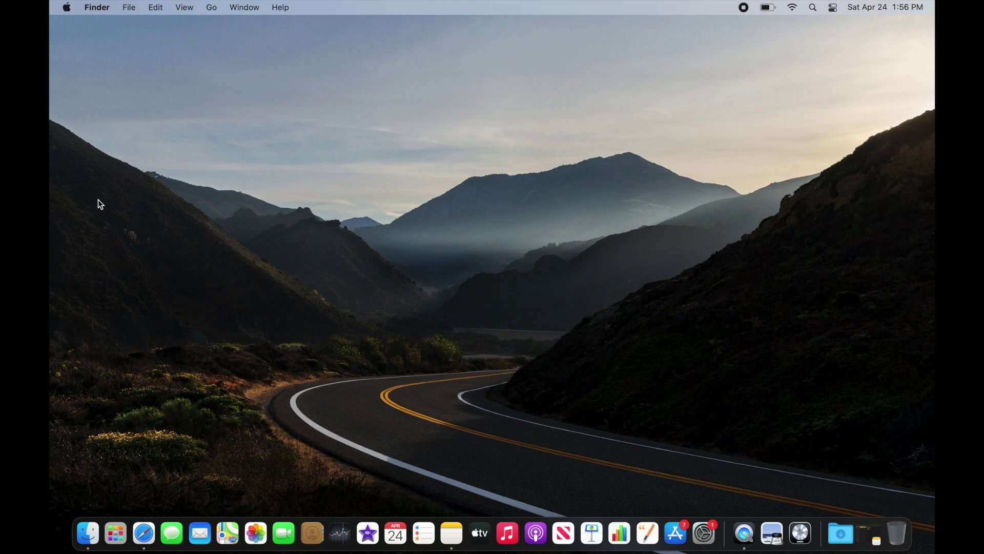
- Launch Safari from the Dock onto its Favorites start page
click(145, 534)
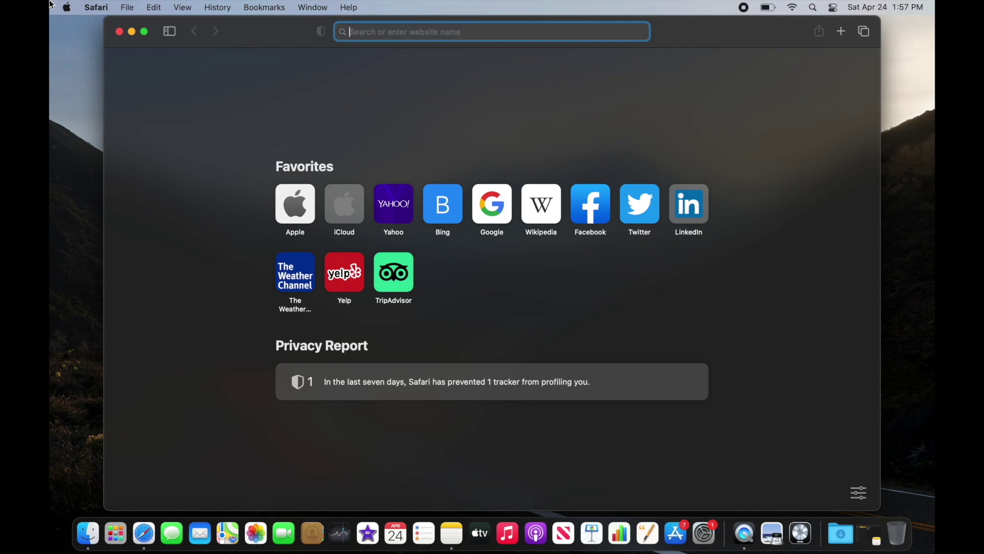
click(66, 7)
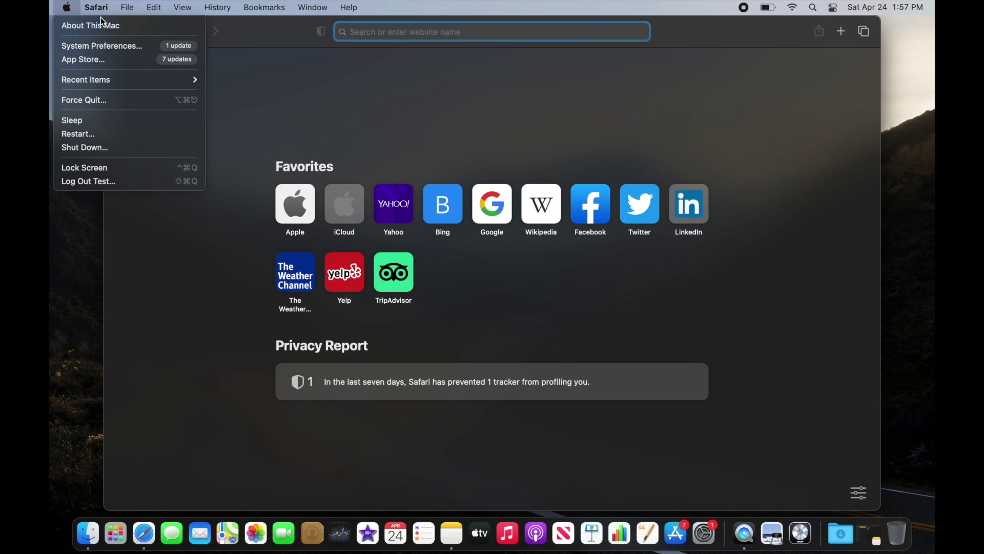
click(66, 7)
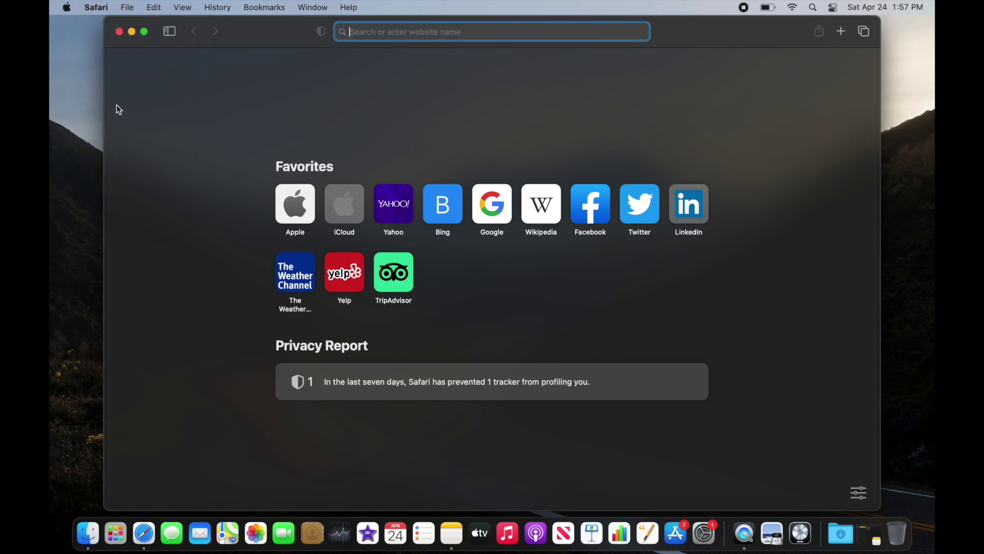
- Quit Safari with Command-Q, leaving the bare desktop in Finder
key(super+q)
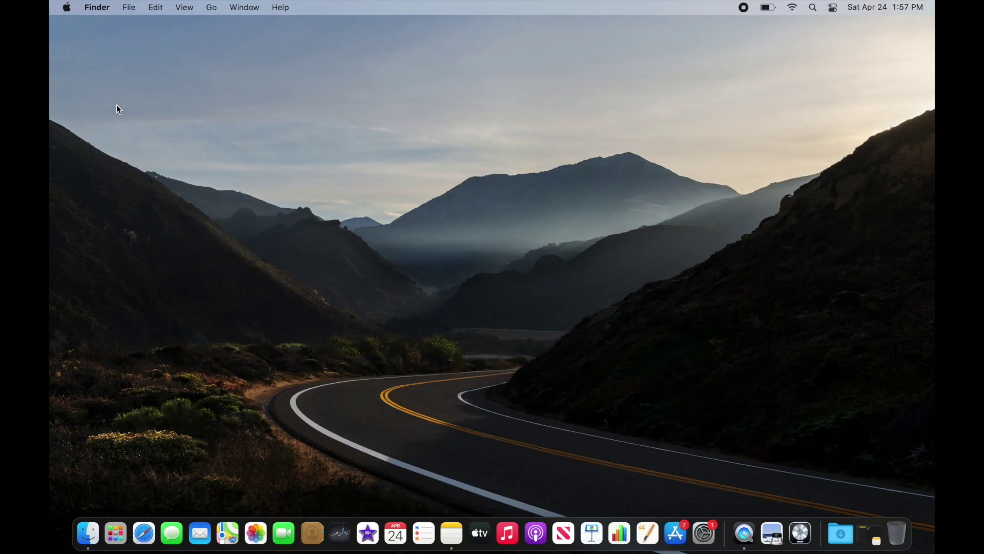